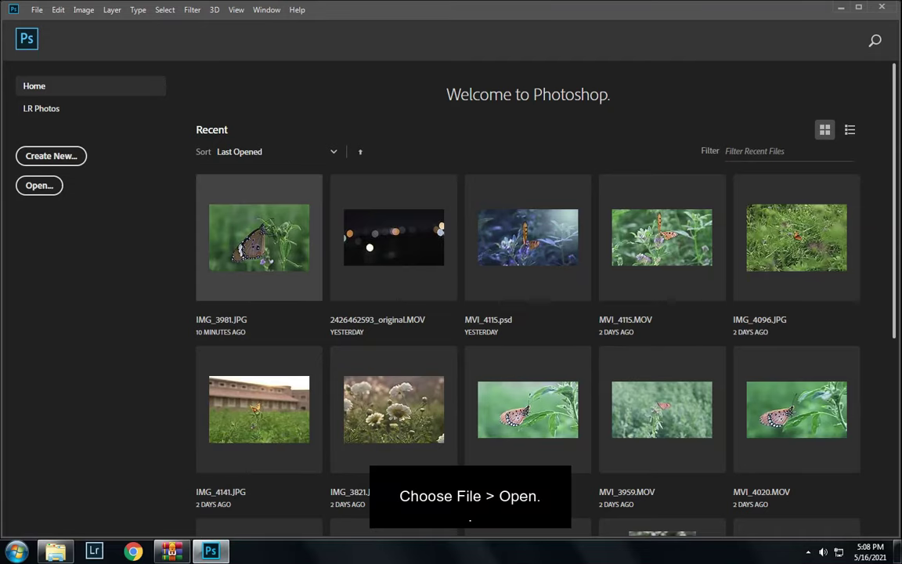
# - Open IMG_3981.JPG, unlock its Background as Layer 0, and duplicate it to Layer 0 copy
pyautogui.click(235, 321)
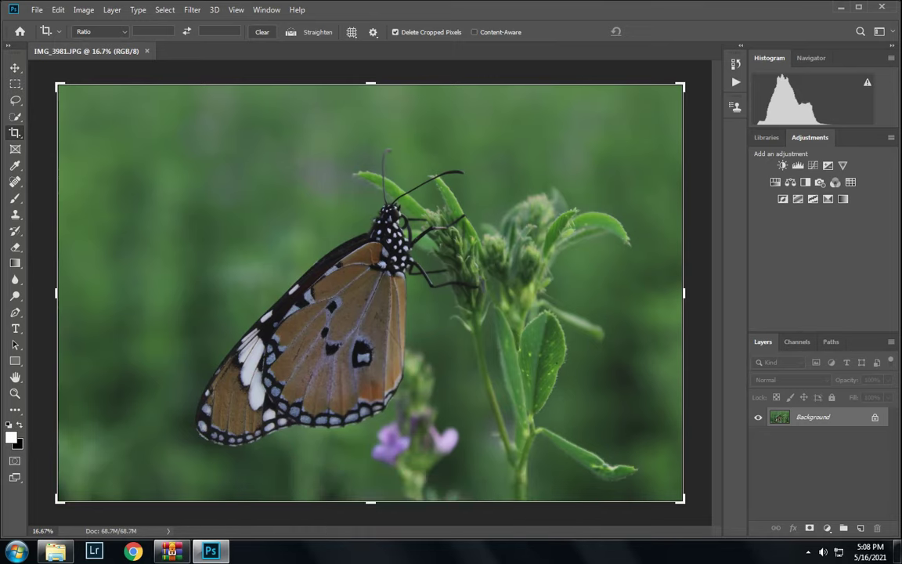
pyautogui.click(874, 417)
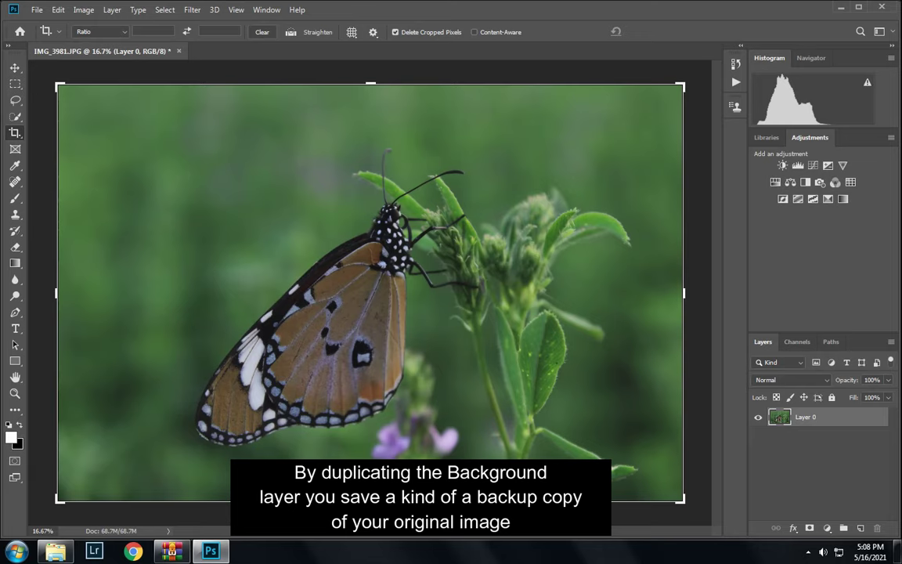
pyautogui.hotkey('ctrl', 'j')
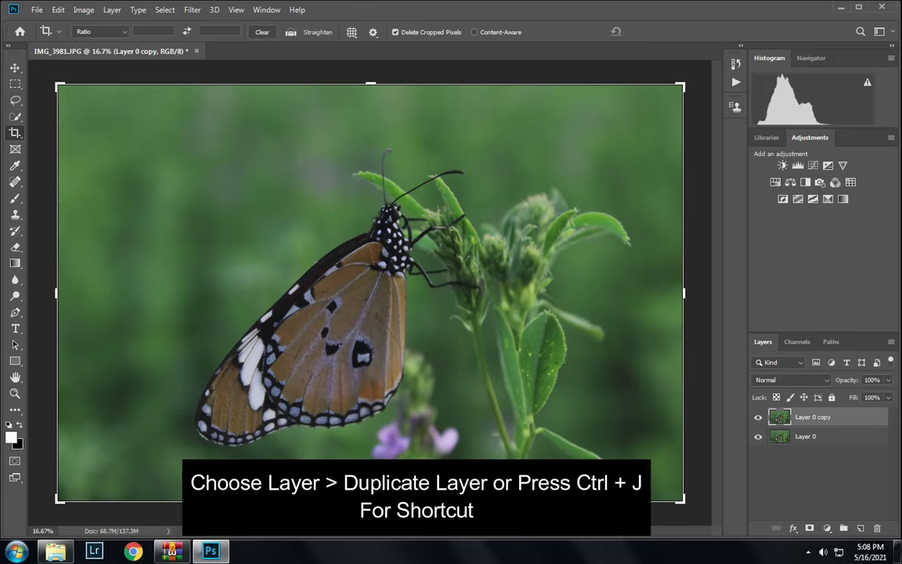
pyautogui.scroll(2, 391, 239)
pyautogui.scroll(2, 391, 238)
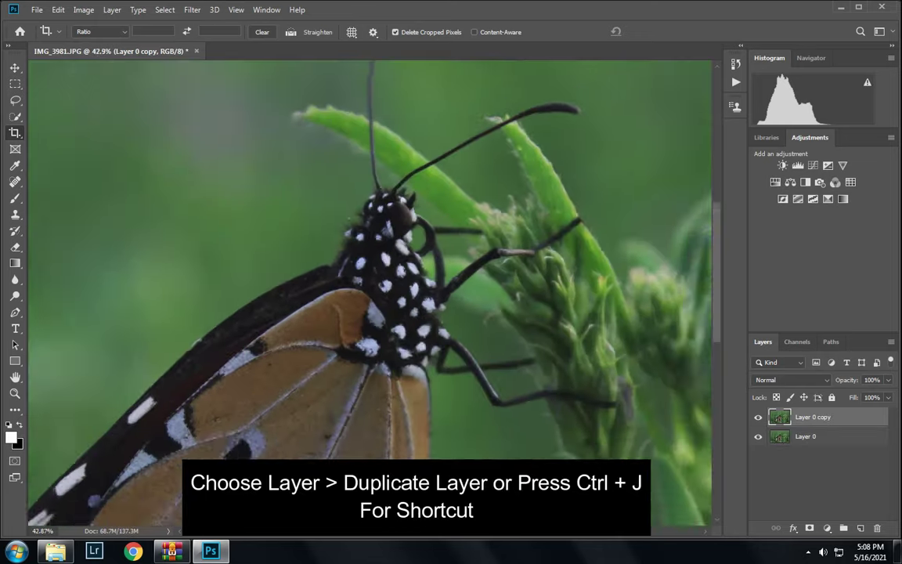
pyautogui.scroll(2, 391, 239)
pyautogui.scroll(1, 392, 239)
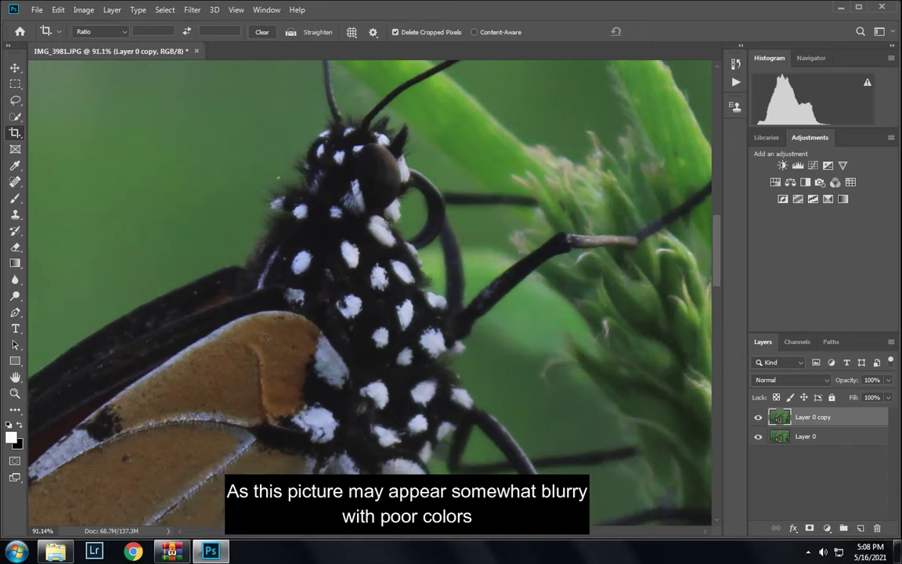
pyautogui.scroll(1, 391, 258)
pyautogui.scroll(-3, 392, 258)
pyautogui.scroll(-2, 392, 259)
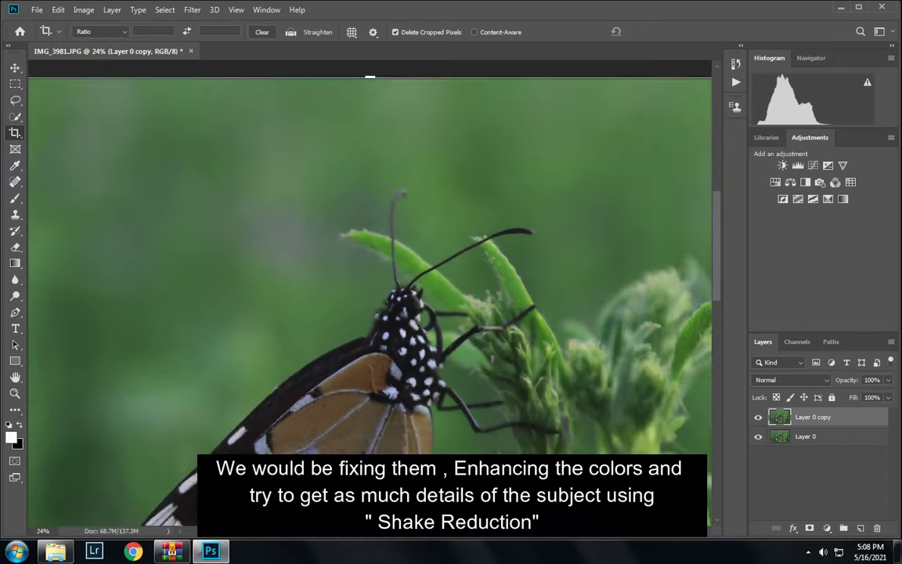
pyautogui.scroll(-1, 391, 258)
pyautogui.scroll(-1, 391, 258)
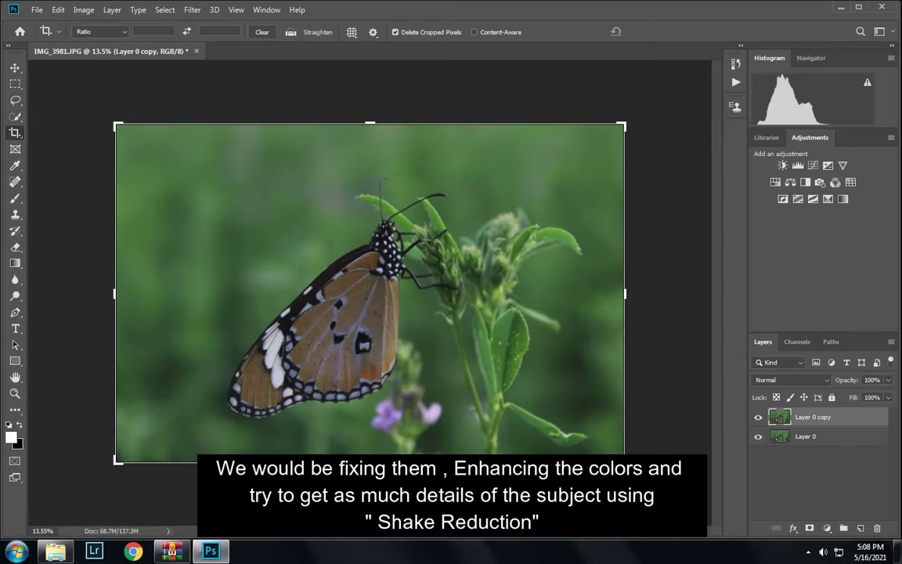
# - Duplicate the layer again to create Layer 0 copy 2
pyautogui.click(192, 9)
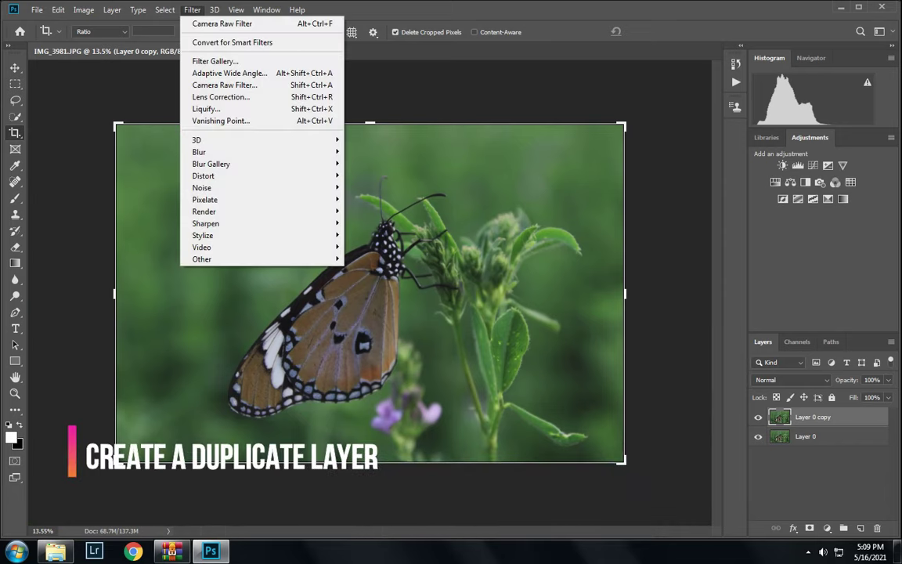
pyautogui.press('Escape')
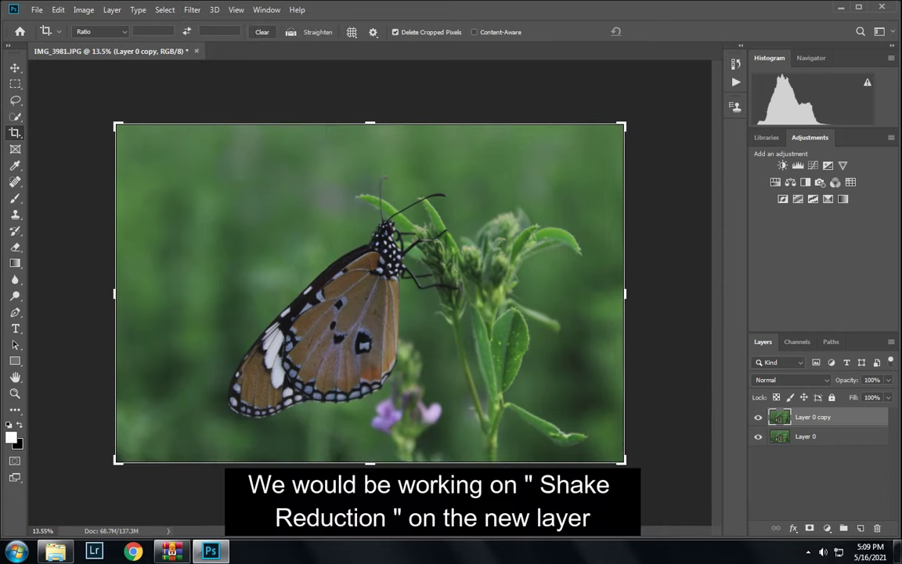
pyautogui.hotkey('ctrl', 'j')
# - Apply Shake Reduction, with the blur estimation region enlarged over the butterfly's head
pyautogui.click(192, 9)
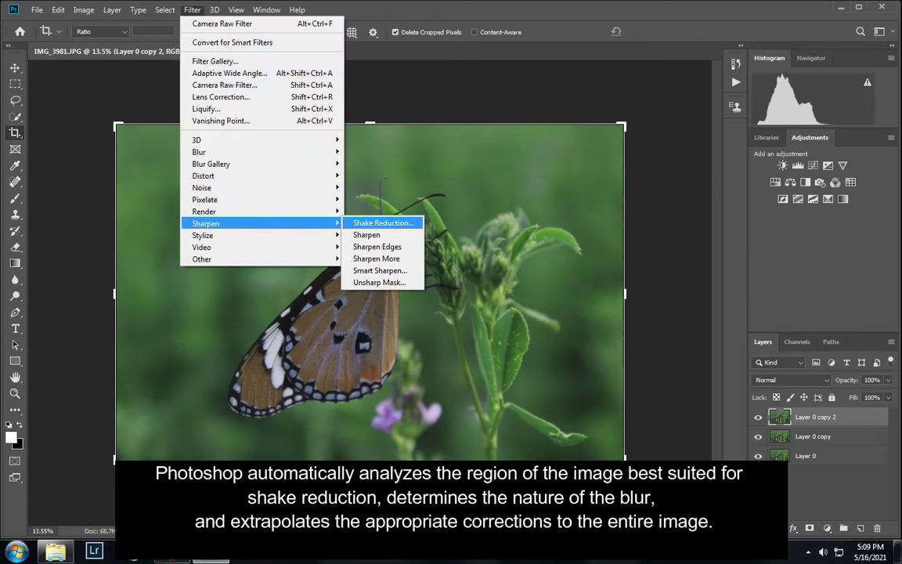
pyautogui.click(376, 223)
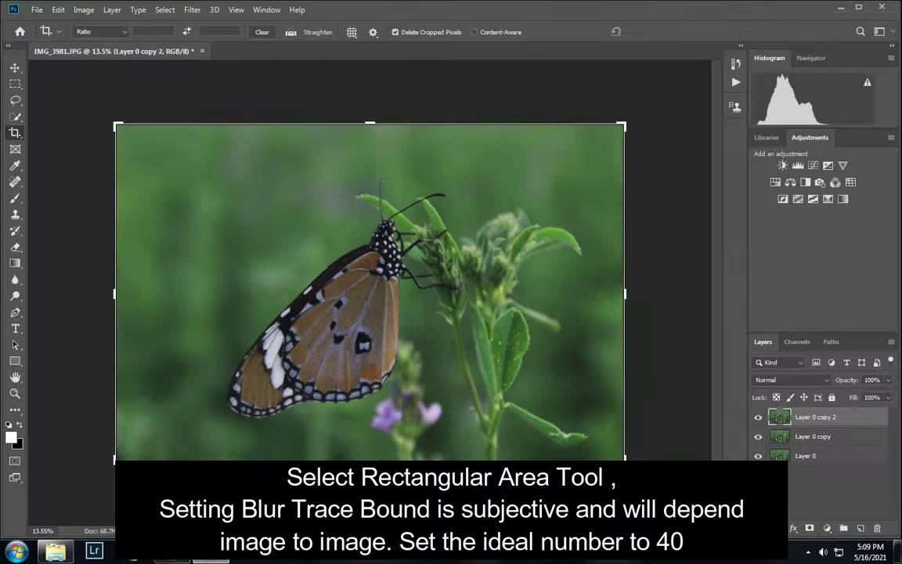
pyautogui.moveTo(406, 232)
pyautogui.mouseDown()
pyautogui.moveTo(386, 225)
pyautogui.moveTo(376, 205)
pyautogui.mouseUp()
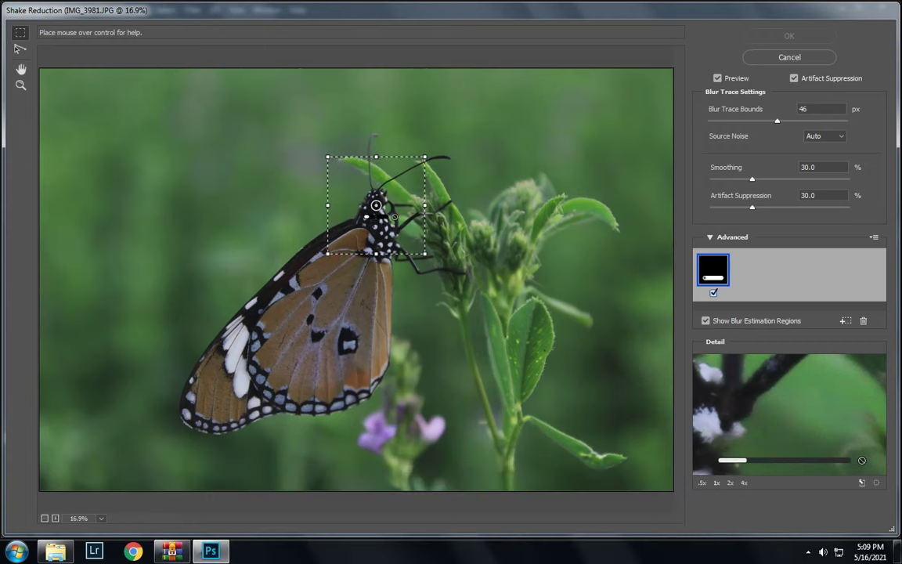
pyautogui.moveTo(327, 253)
pyautogui.mouseDown()
pyautogui.moveTo(270, 320)
pyautogui.moveTo(565, 108)
pyautogui.mouseUp()
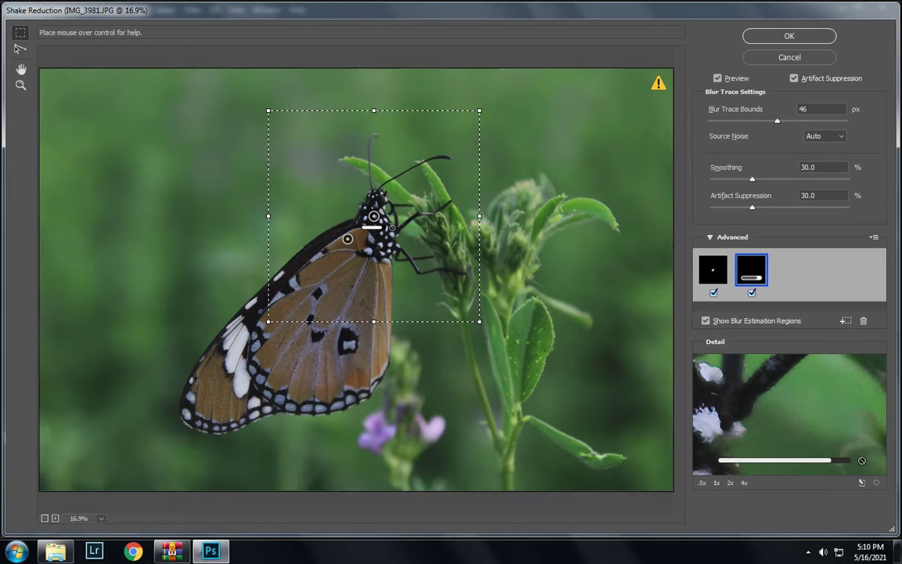
pyautogui.moveTo(862, 460); pyautogui.dragTo(706, 461)
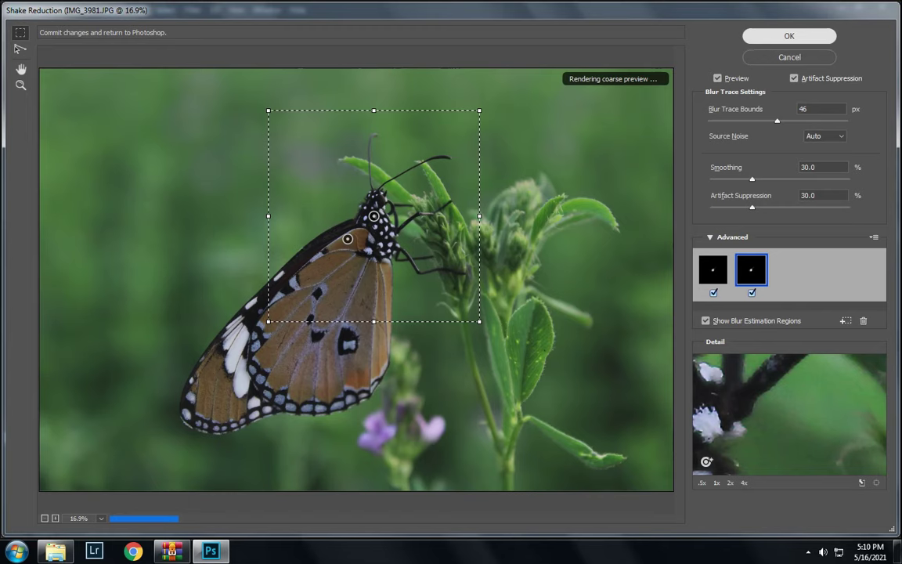
pyautogui.click(789, 35)
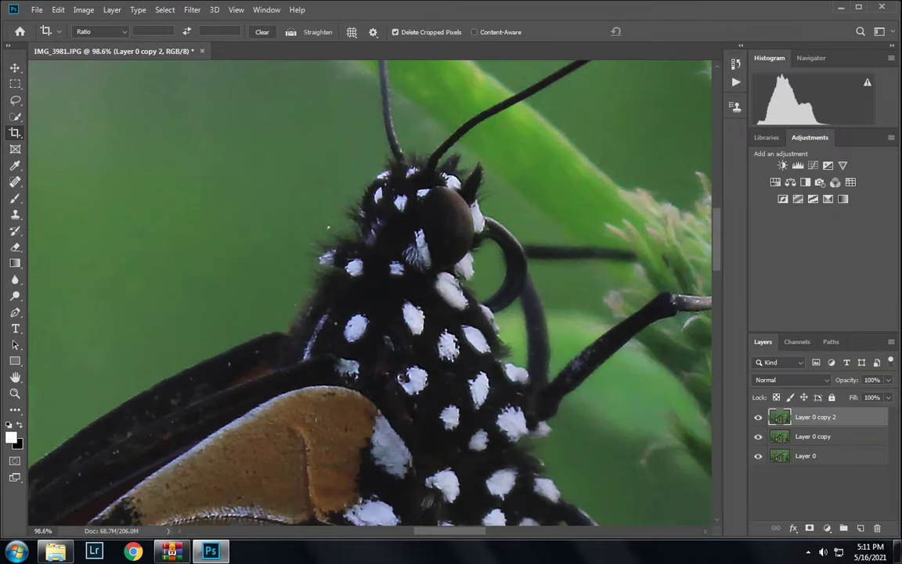
# - Hide and show Layer 0 copy 2 to compare the sharpening, then fit the photo
pyautogui.hotkey('ctrl', ',')
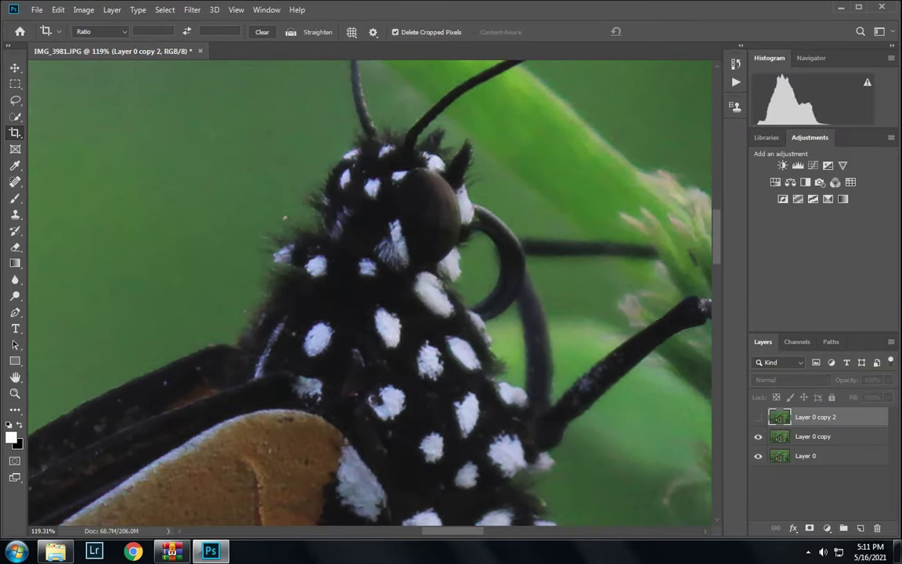
pyautogui.hotkey('ctrl', ',')
pyautogui.hotkey('ctrl', '0')
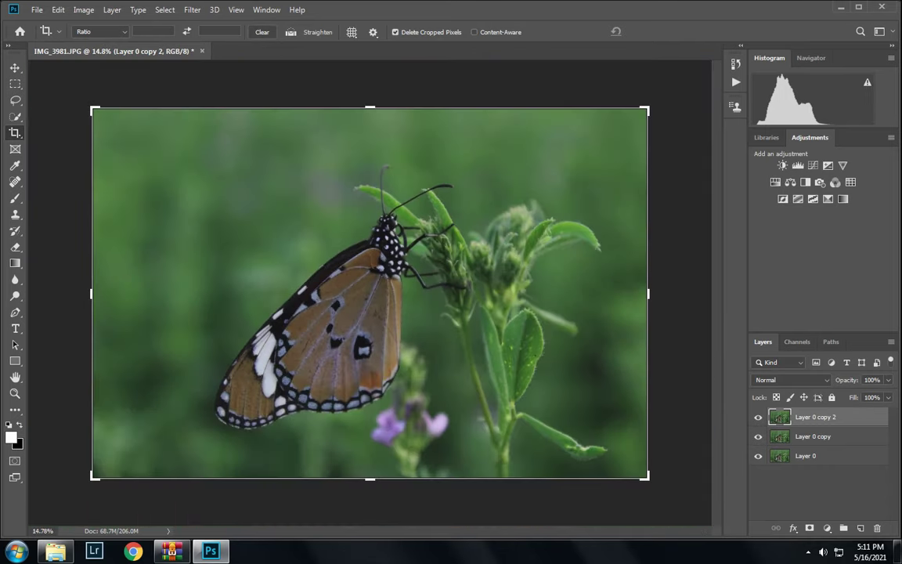
# - Delete the unsharpened Layer 0 copy and select Layer 0 copy 2
pyautogui.click(813, 436)
pyautogui.rightClick(812, 436)
pyautogui.click(689, 86)
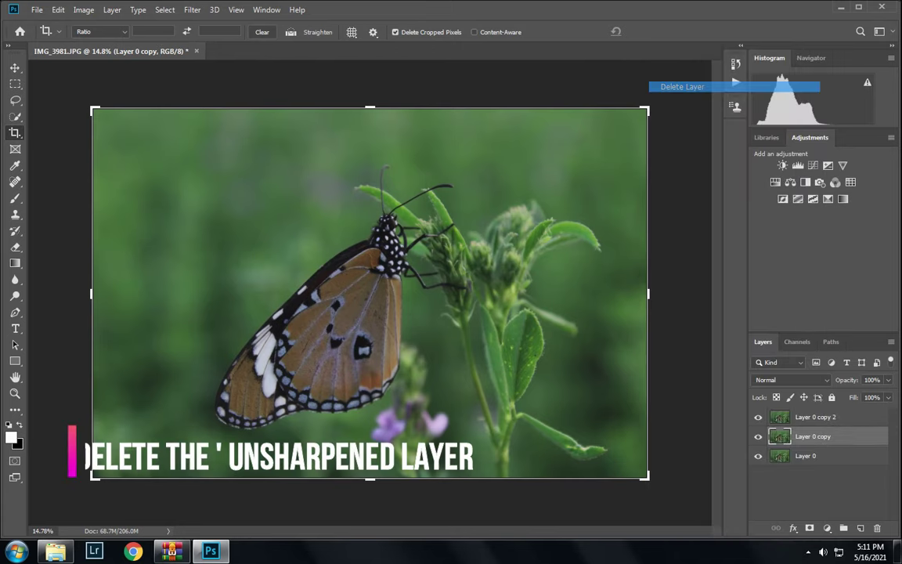
pyautogui.press('Return')
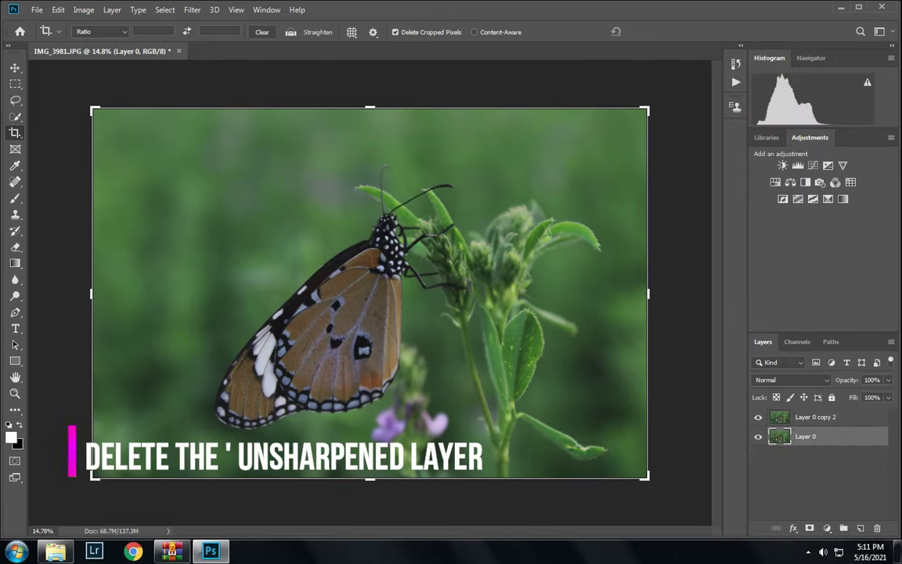
pyautogui.click(814, 416)
# - Open the Camera Raw filter on Layer 0 copy 2
pyautogui.click(192, 9)
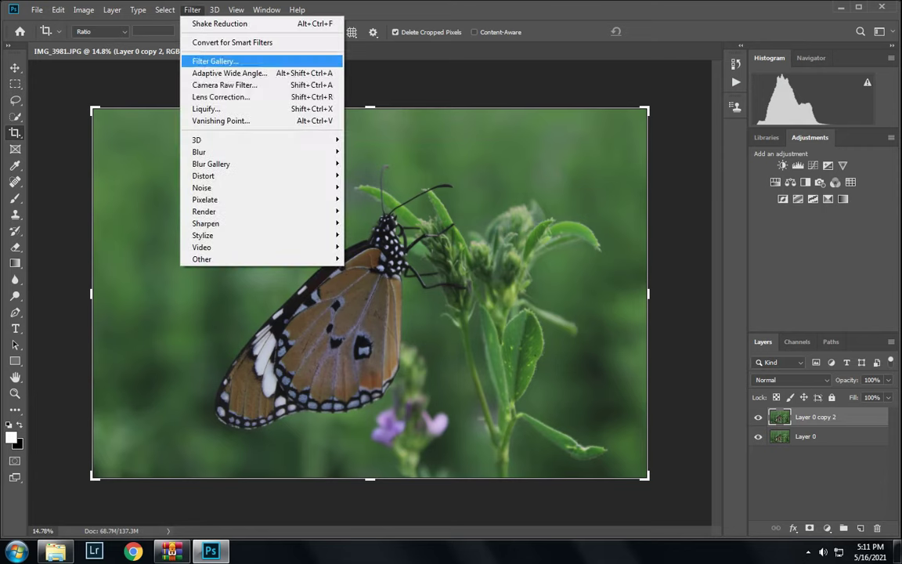
pyautogui.click(224, 85)
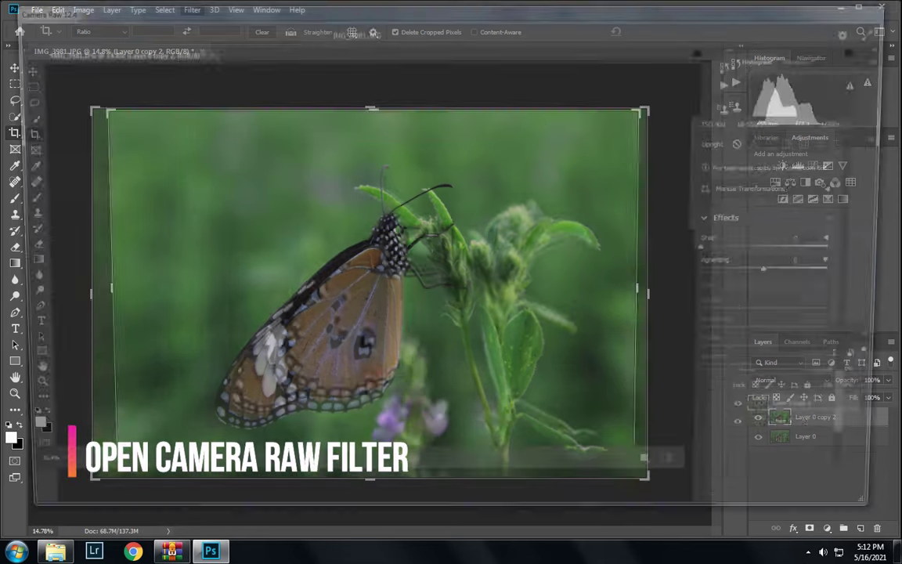
pyautogui.scroll(3, 783, 313)
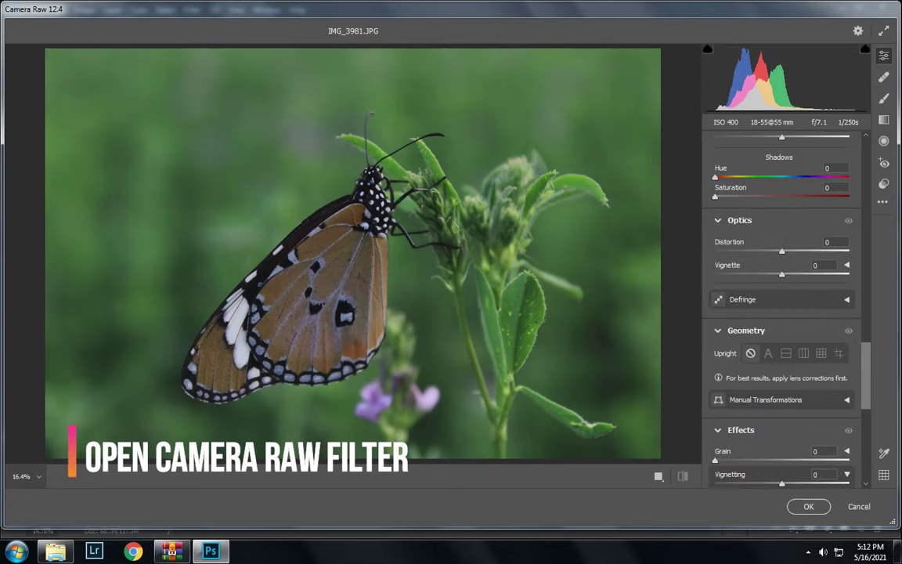
pyautogui.scroll(5, 783, 314)
pyautogui.scroll(5, 783, 313)
pyautogui.scroll(5, 783, 313)
pyautogui.scroll(5, 783, 313)
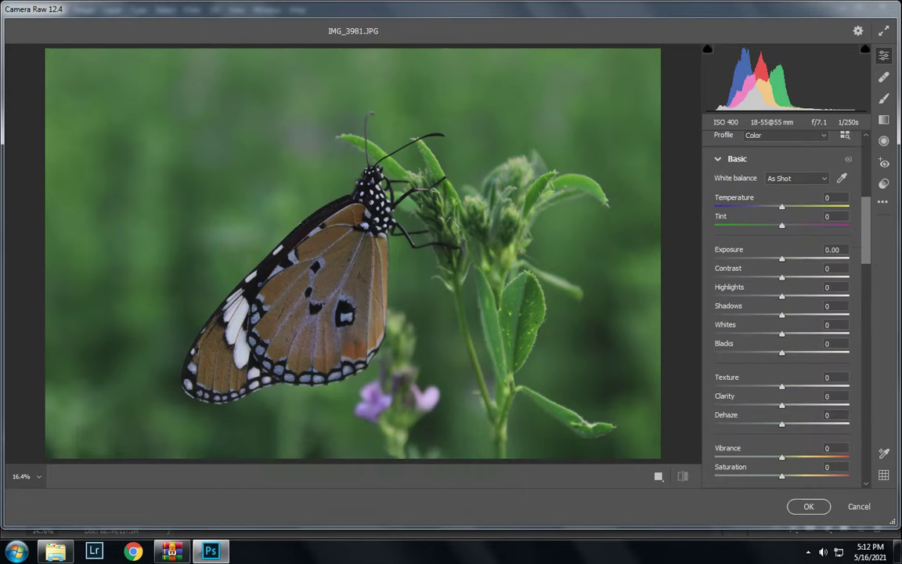
# - Set Exposure to +0.40, Contrast to +17 and Highlights to +16
pyautogui.write('0.45')
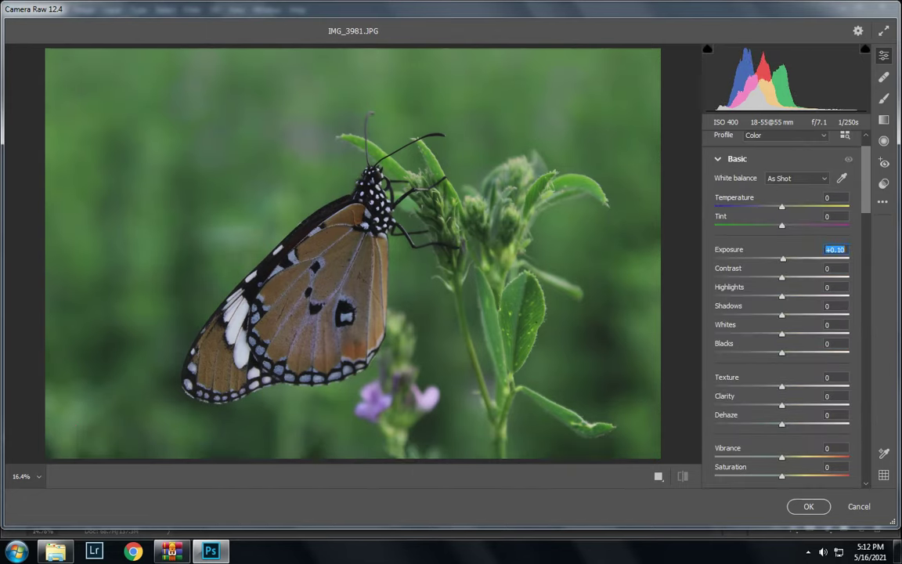
pyautogui.press('Return')
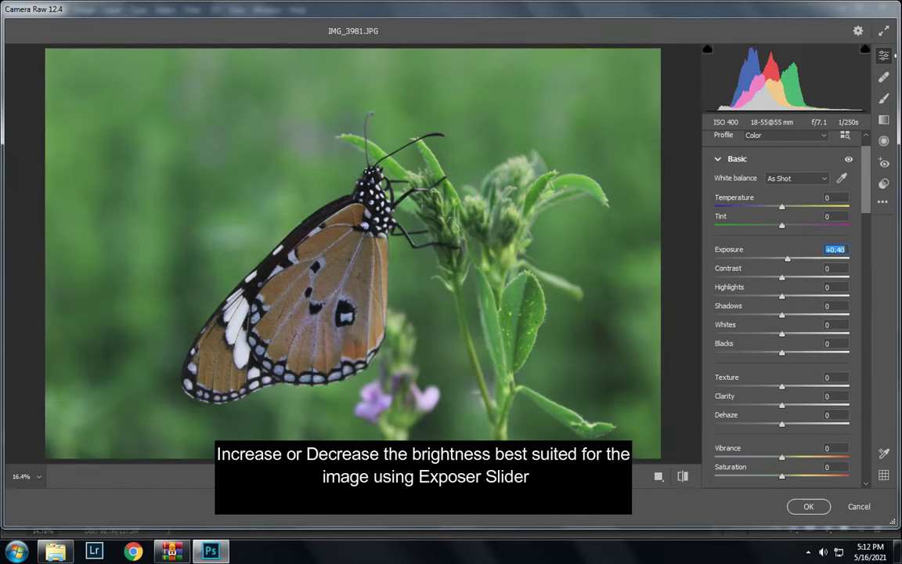
pyautogui.write('0.40')
pyautogui.press('Tab')
pyautogui.write('17')
pyautogui.press('Return')
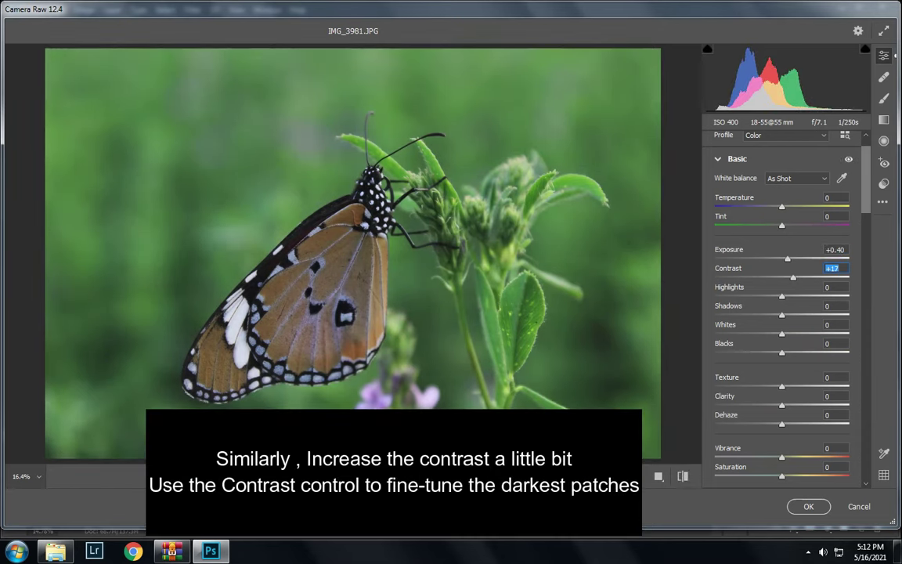
pyautogui.press('Tab')
pyautogui.write('13')
pyautogui.press('Return')
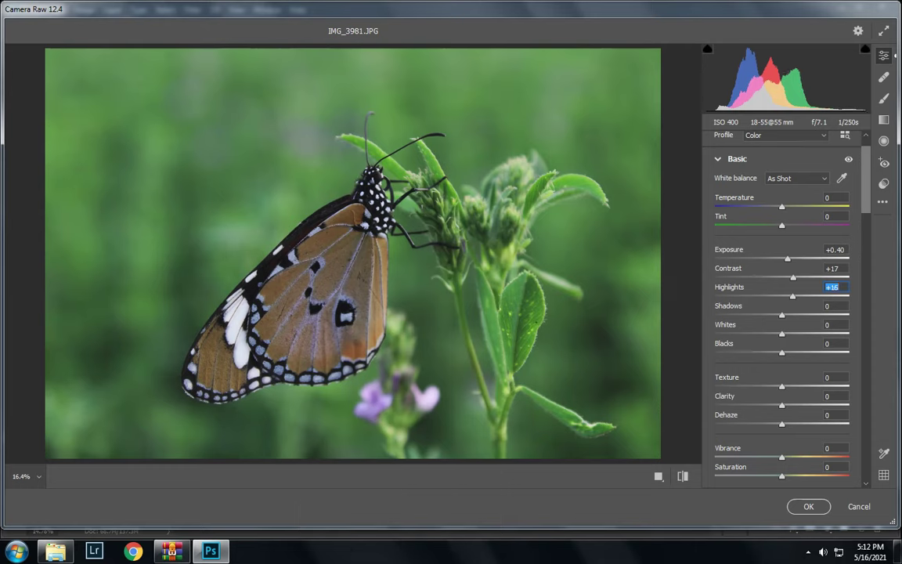
pyautogui.press('Tab')
pyautogui.write('8')
pyautogui.press('Return')
# - Set Shadows to -27, Whites to +12 and Clarity to +2
pyautogui.write('-23')
pyautogui.press('Return')
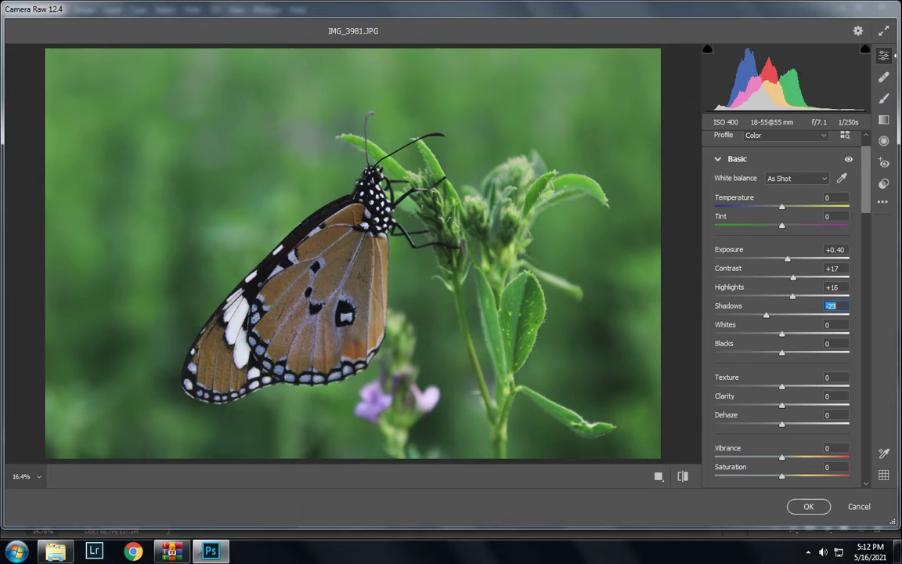
pyautogui.press('Down')
pyautogui.press('Down')
pyautogui.press('Down')
pyautogui.press('Tab')
pyautogui.write('12')
pyautogui.press('Return')
pyautogui.press('Tab')
pyautogui.press('Tab')
pyautogui.press('Tab')
pyautogui.write('2')
pyautogui.press('Return')
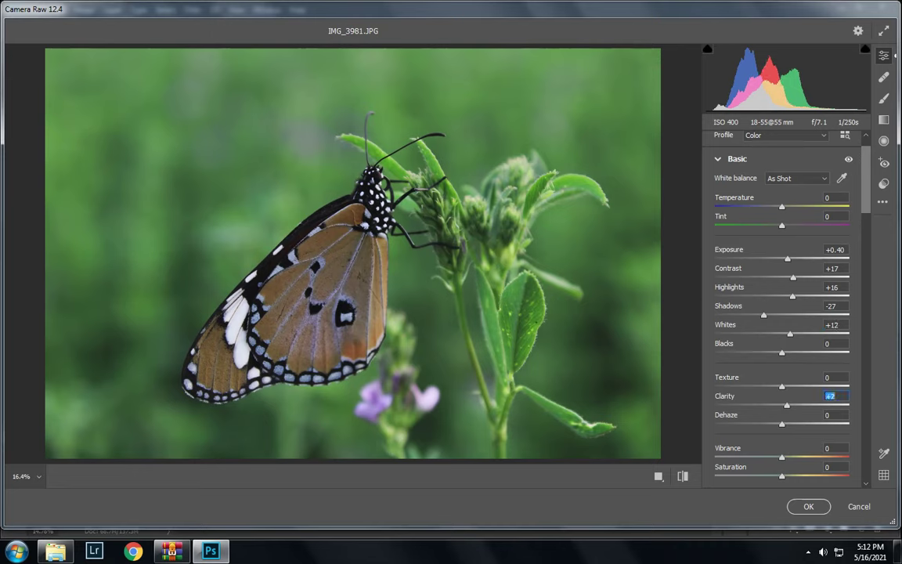
# - Set Detail sharpening to 27 with Masking 100, checking the butterfly's head at 100%
pyautogui.scroll(-2, 783, 305)
pyautogui.scroll(-5, 783, 305)
pyautogui.scroll(-7, 783, 306)
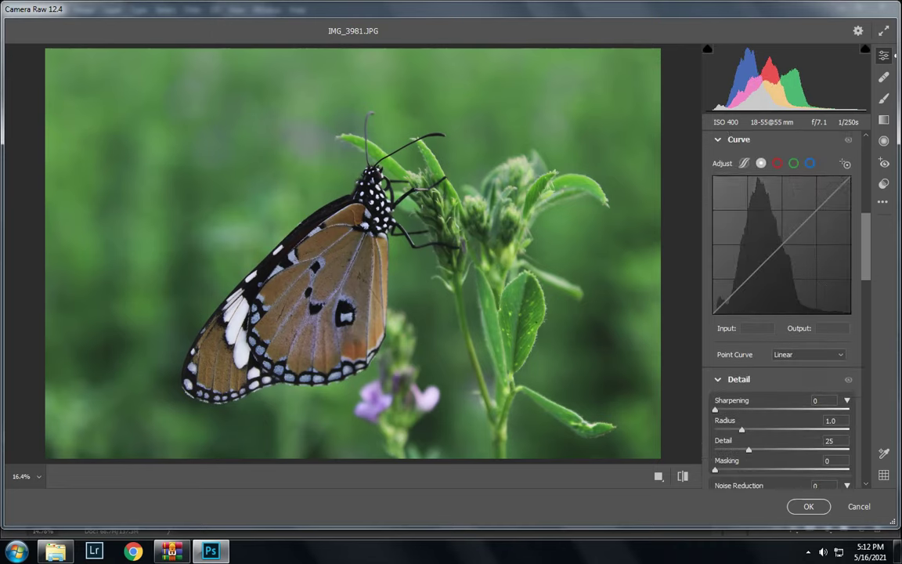
pyautogui.scroll(-3, 783, 305)
pyautogui.scroll(-4, 782, 305)
pyautogui.scroll(4, 782, 306)
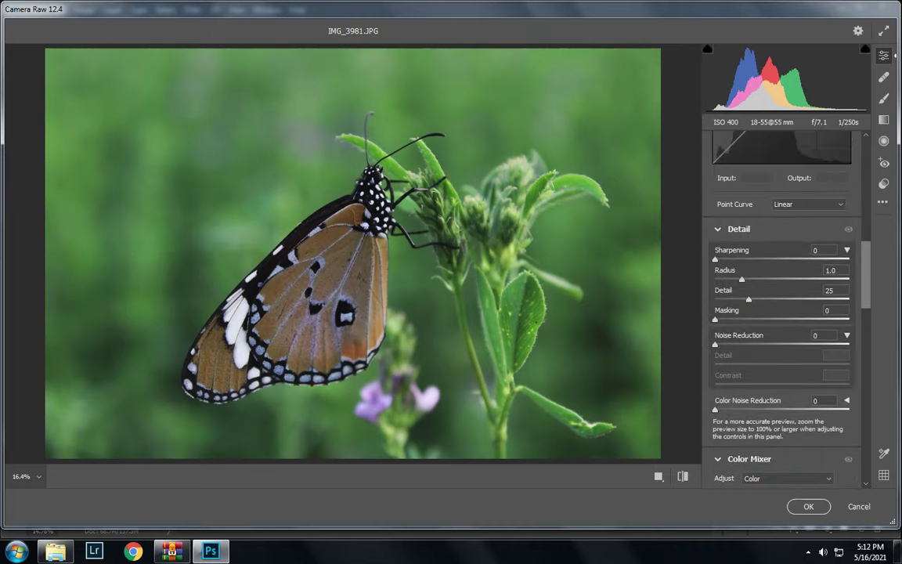
pyautogui.write('14')
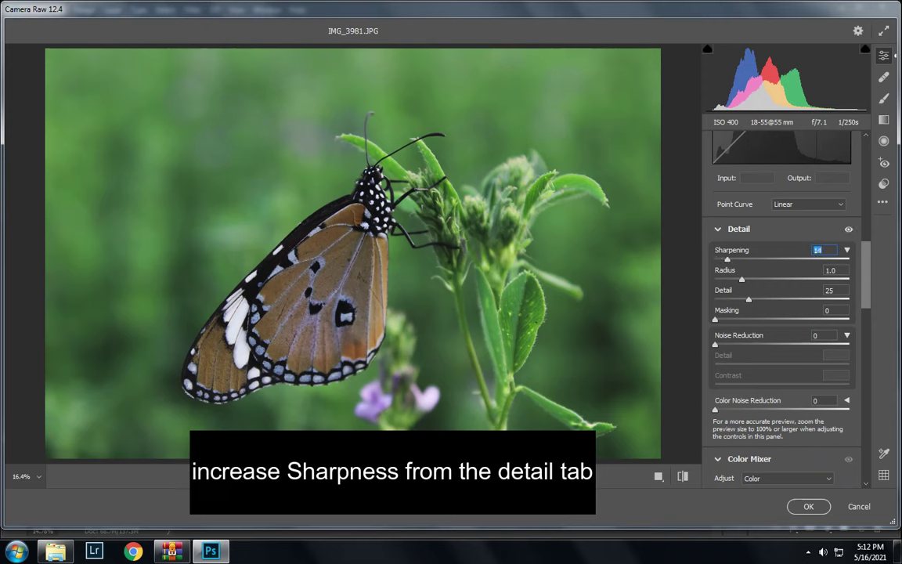
pyautogui.press('Tab')
pyautogui.press('Tab')
pyautogui.press('Tab')
pyautogui.write('72')
pyautogui.press('Return')
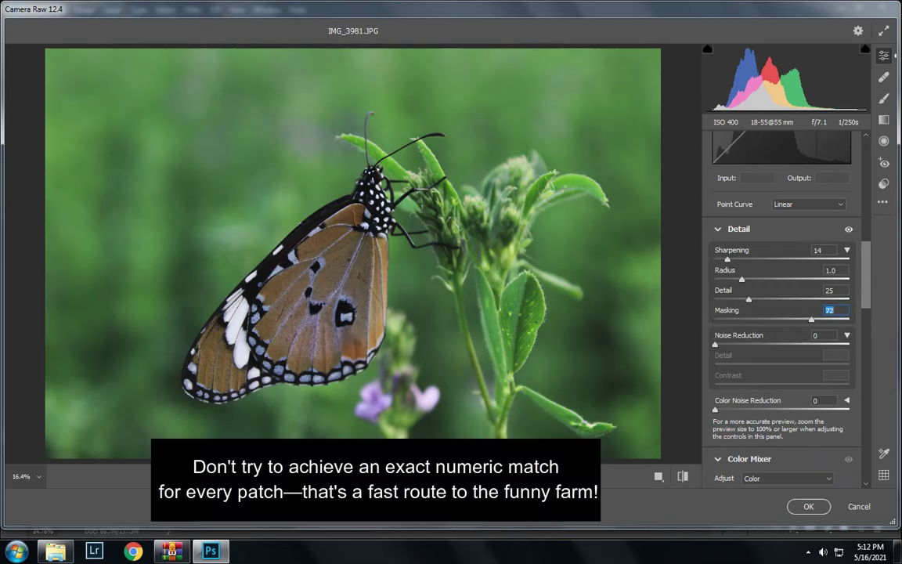
pyautogui.write('27')
pyautogui.click(350, 176)
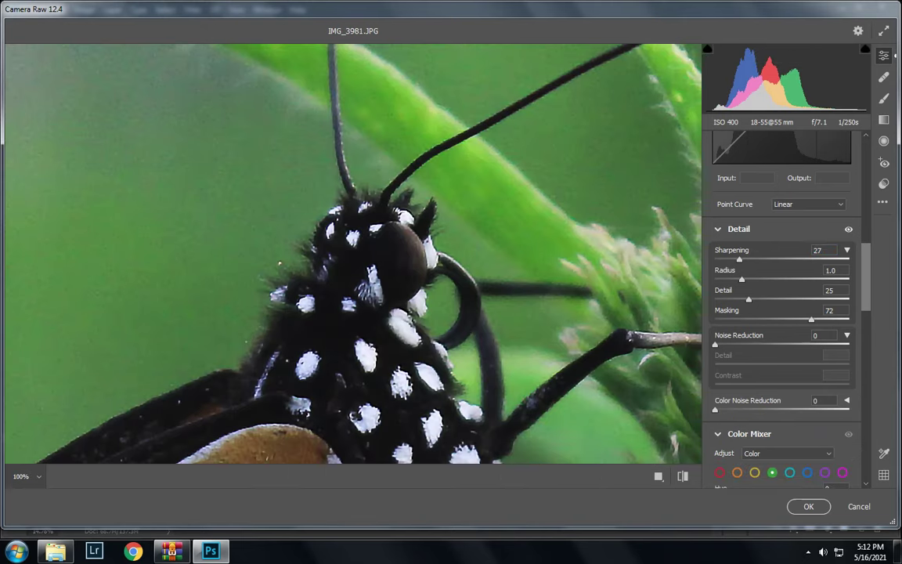
pyautogui.write('100')
pyautogui.press('Return')
# - Set Noise Reduction to 13 and Color Noise Reduction to 37
pyautogui.press('Tab')
pyautogui.write('13')
pyautogui.press('Return')
pyautogui.rightClick(478, 164)
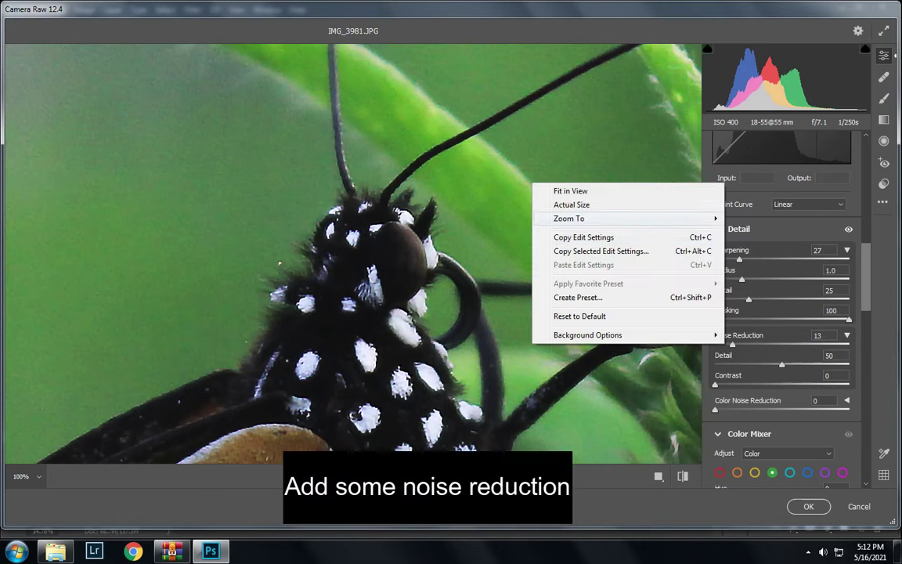
pyautogui.click(505, 174)
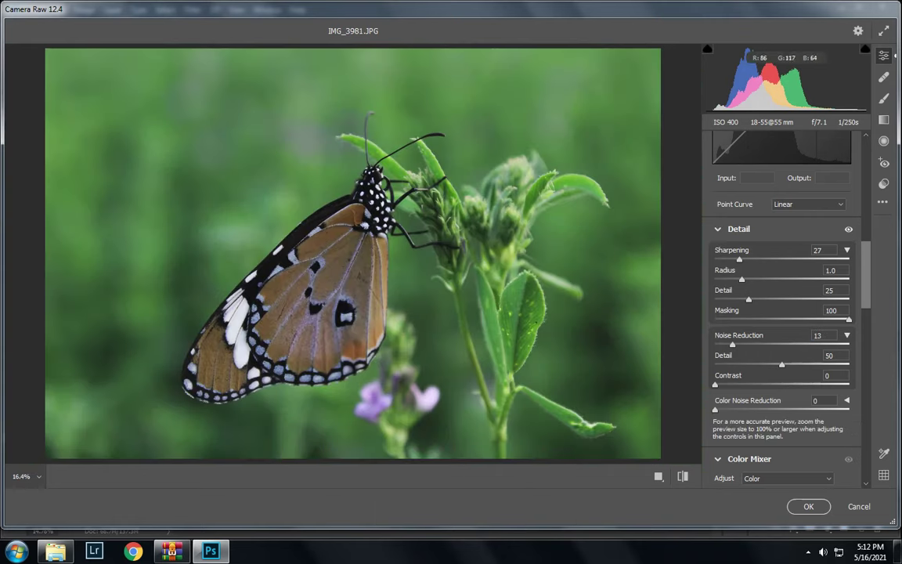
pyautogui.scroll(-3, 782, 313)
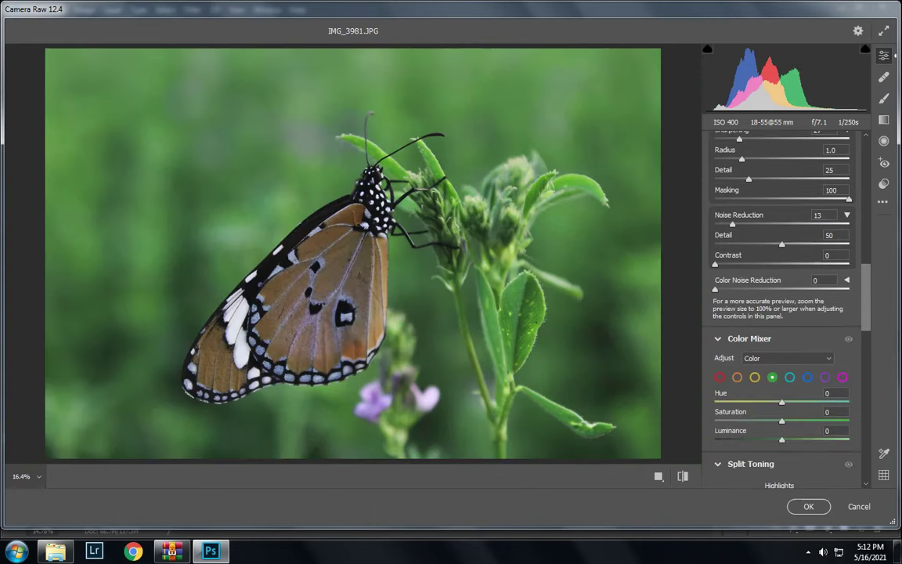
pyautogui.press('Tab')
pyautogui.press('Tab')
pyautogui.press('Tab')
pyautogui.write('37')
pyautogui.press('Return')
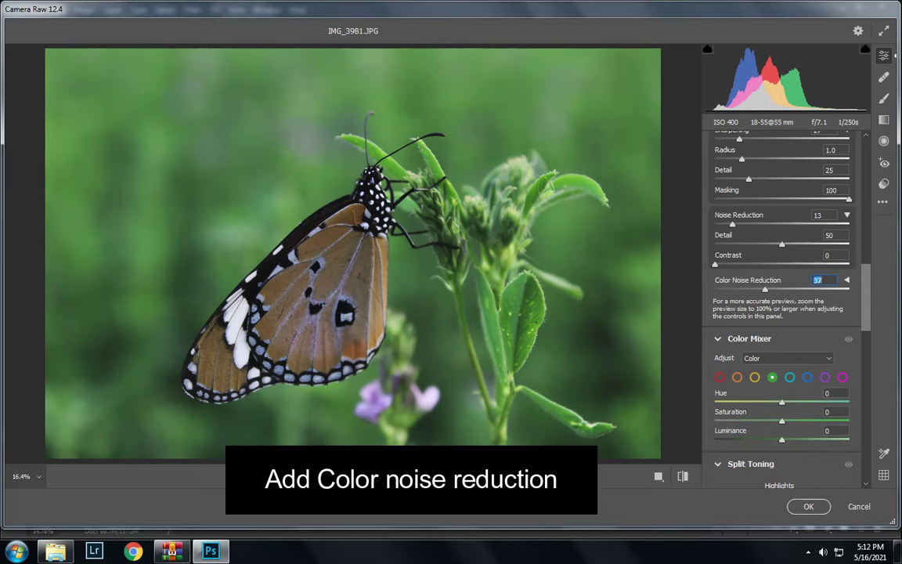
# - Raise the green Luminance in the Color Mixer to +21
pyautogui.press('Tab')
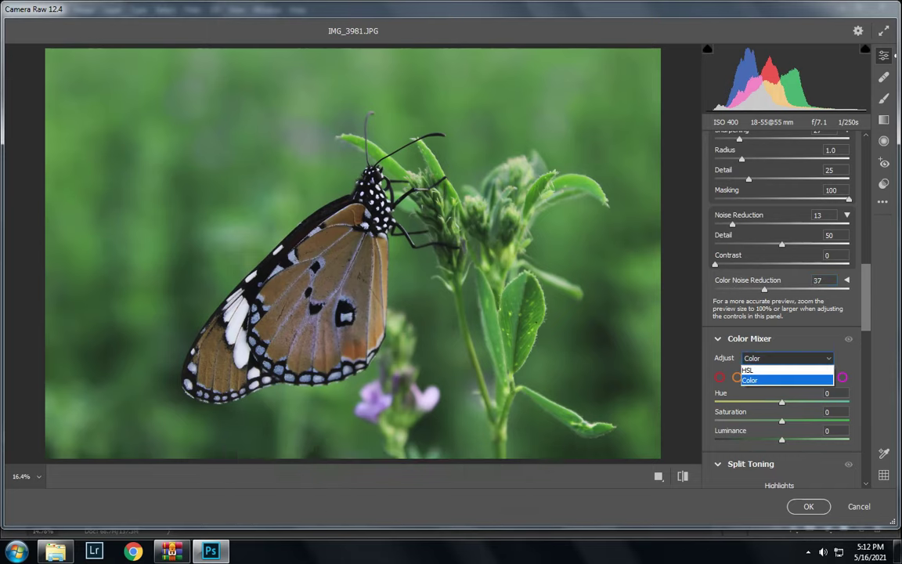
pyautogui.press('Tab')
pyautogui.press('Tab')
pyautogui.press('Tab')
pyautogui.write('12')
pyautogui.press('Return')
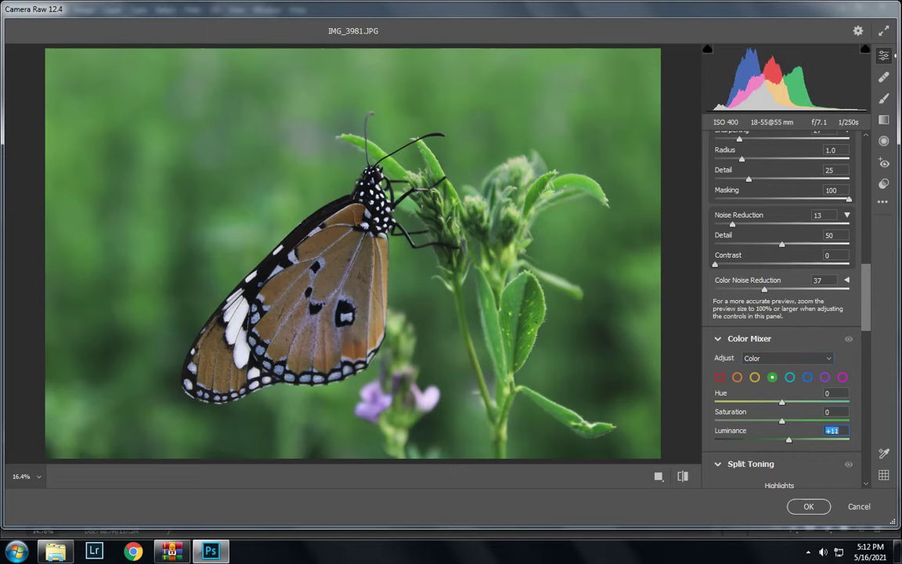
pyautogui.press('Up')
pyautogui.press('Up')
pyautogui.press('Up')
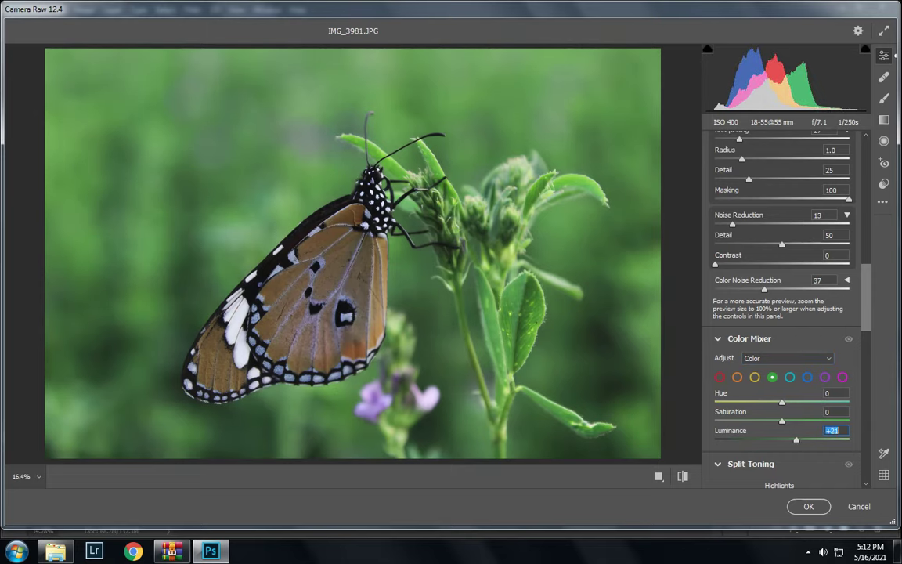
pyautogui.press('Up')
pyautogui.press('Up')
pyautogui.press('Up')
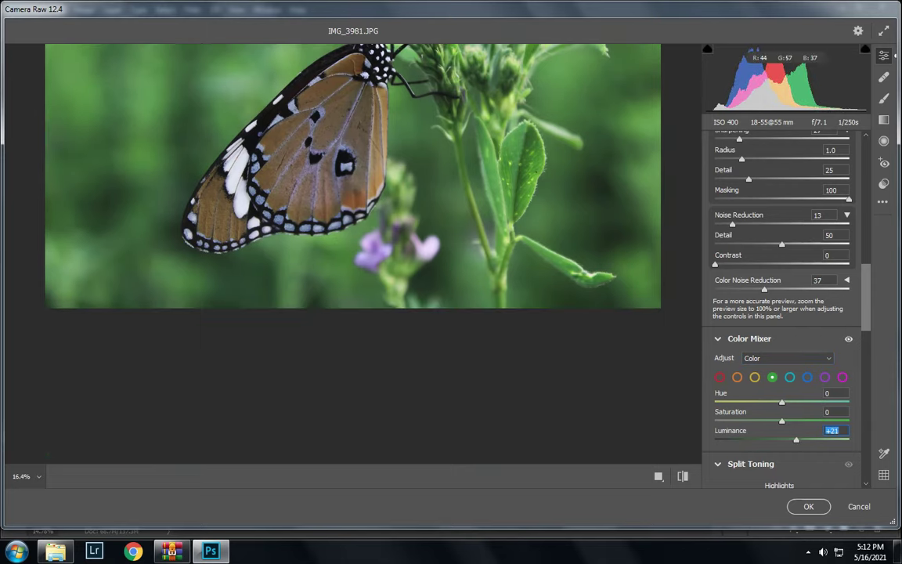
# - Lower the Basic panel Tint to -22, giving a custom, greener white balance
pyautogui.scroll(5, 783, 305)
pyautogui.scroll(5, 783, 305)
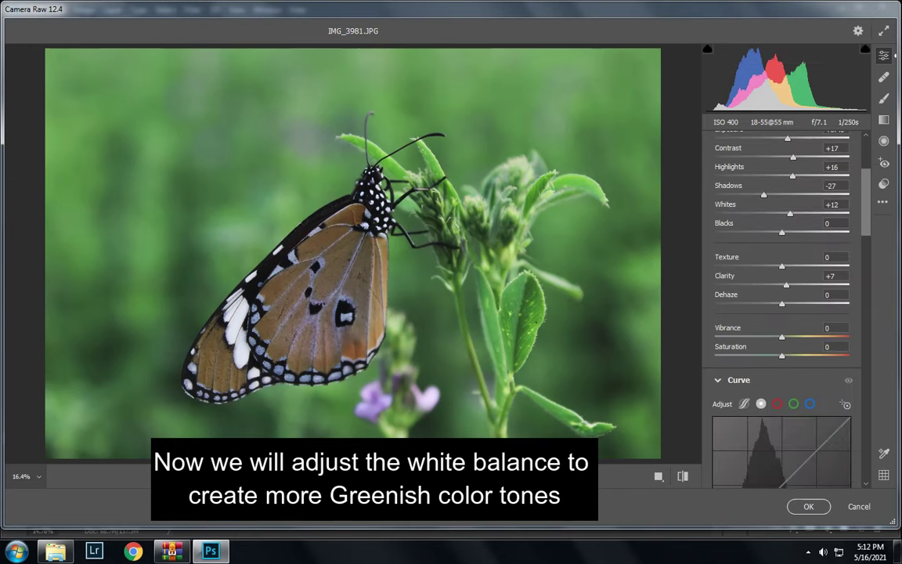
pyautogui.scroll(3, 782, 305)
pyautogui.press('Down')
pyautogui.press('Down')
pyautogui.press('Down')
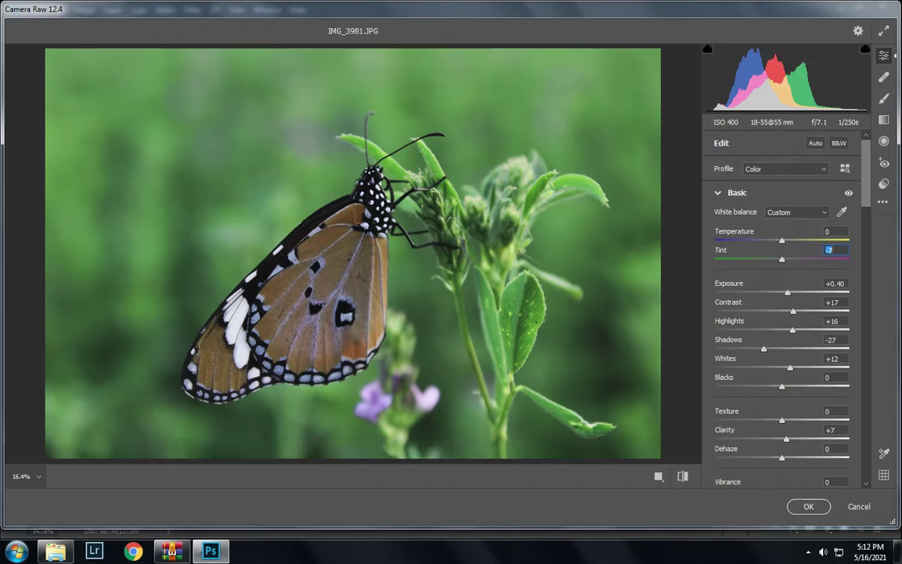
pyautogui.press('Down')
pyautogui.press('Down')
pyautogui.press('Down')
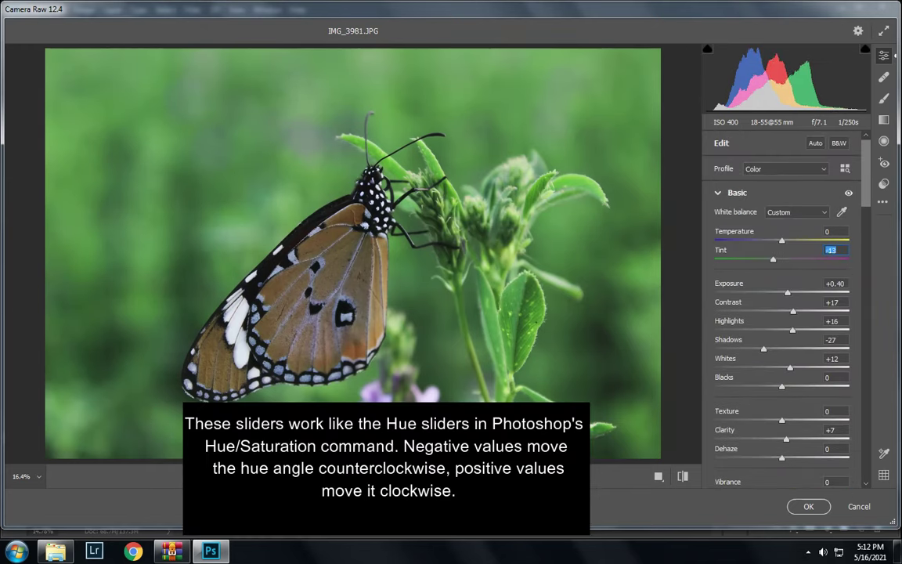
pyautogui.press('Down')
pyautogui.press('Down')
pyautogui.press('Down')
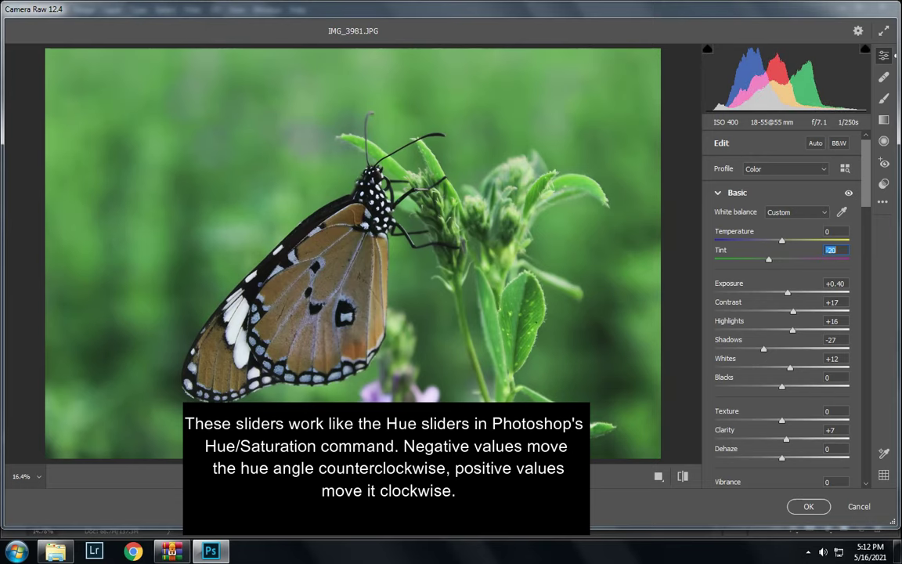
pyautogui.press('Down')
pyautogui.press('Down')
pyautogui.press('Down')
pyautogui.press('Down')
pyautogui.press('Down')
pyautogui.press('Down')
pyautogui.press('Down')
pyautogui.press('Down')
pyautogui.press('Down')
pyautogui.press('Down')
pyautogui.press('Down')
pyautogui.press('Down')
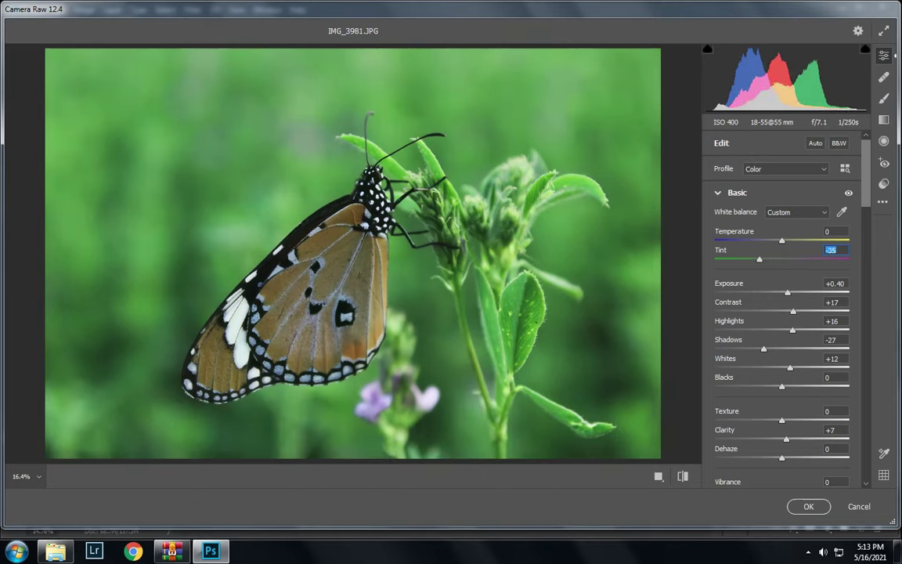
pyautogui.press('Down')
pyautogui.press('Down')
pyautogui.press('Down')
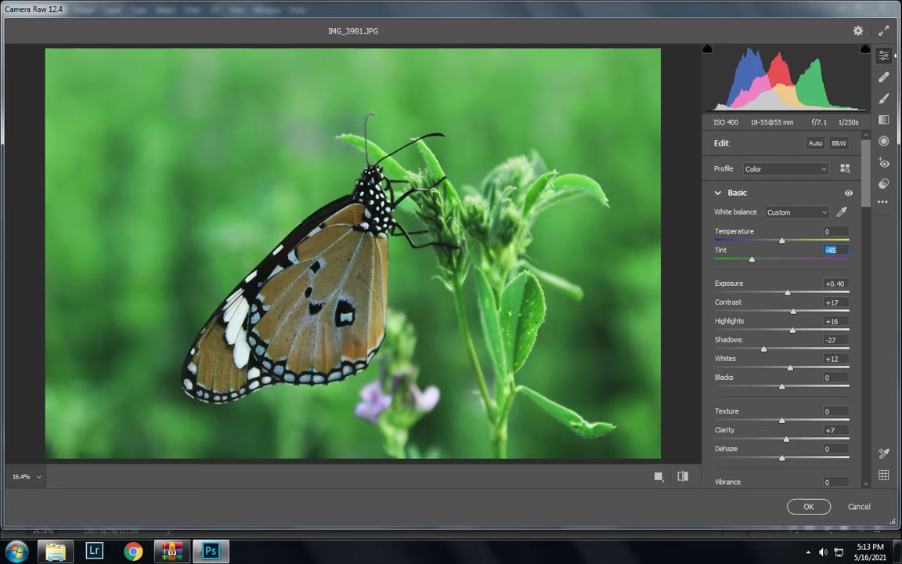
pyautogui.press('Up')
pyautogui.press('Up')
pyautogui.press('Up')
pyautogui.press('Up')
pyautogui.press('Up')
pyautogui.press('Up')
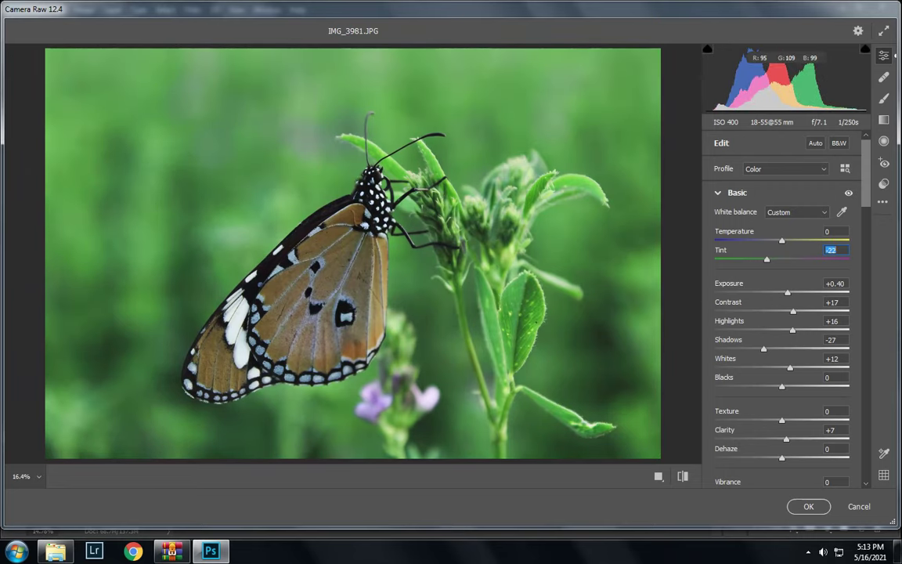
# - Commit the Camera Raw adjustments to Layer 0 copy 2 and zoom out
pyautogui.press('Return')
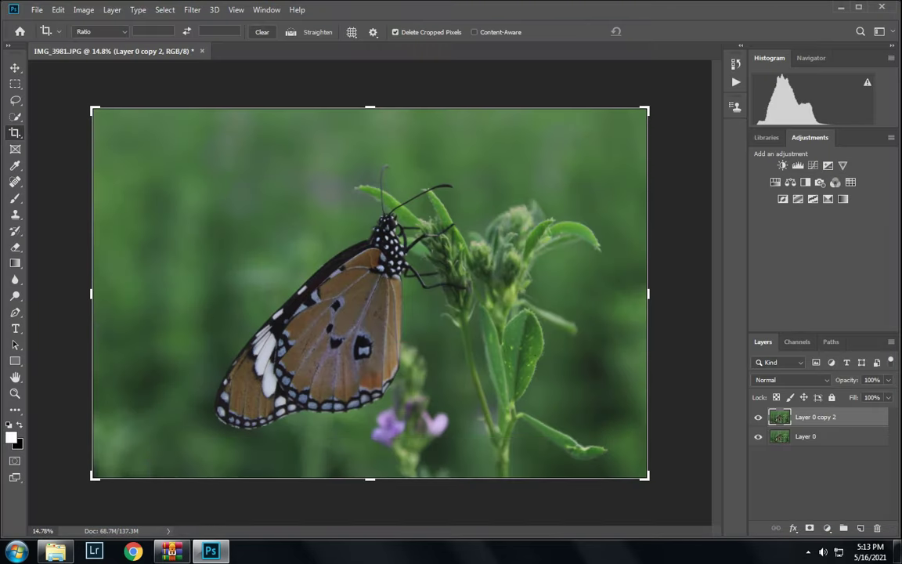
pyautogui.hotkey('ctrl', 'shift', 'a')
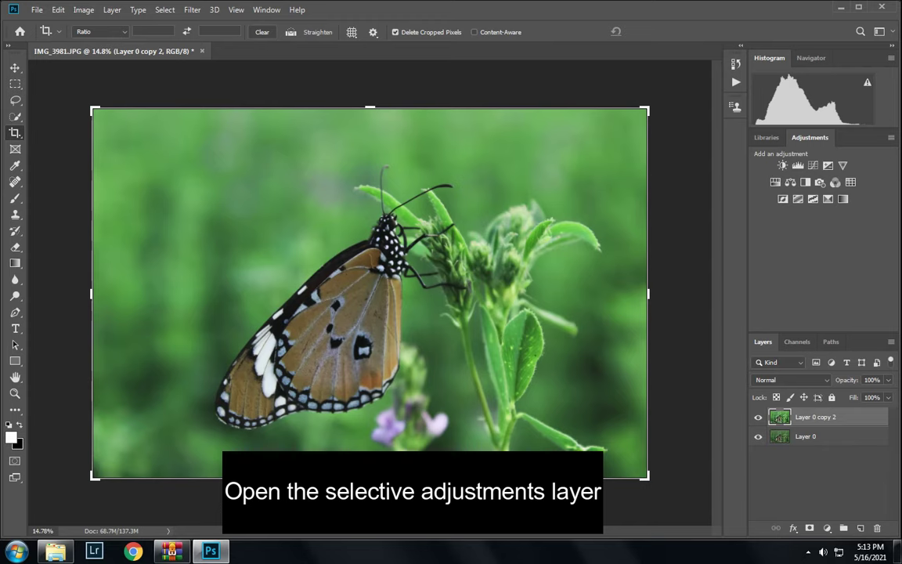
pyautogui.hotkey('ctrl', '-')
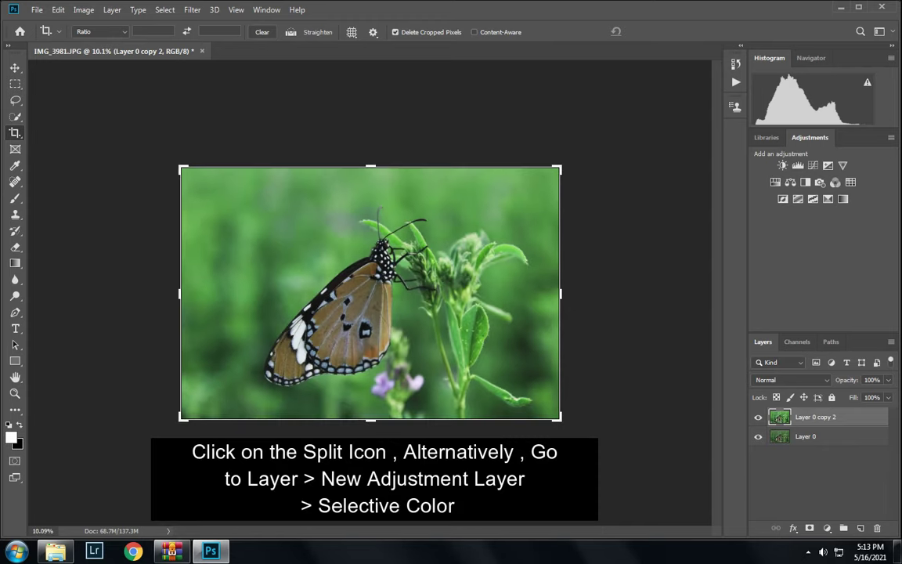
# - Add a clipped Selective Color layer: Yellows Cyan -99, Magenta +15, Yellow +97, Black +13
pyautogui.click(826, 528)
pyautogui.click(811, 518)
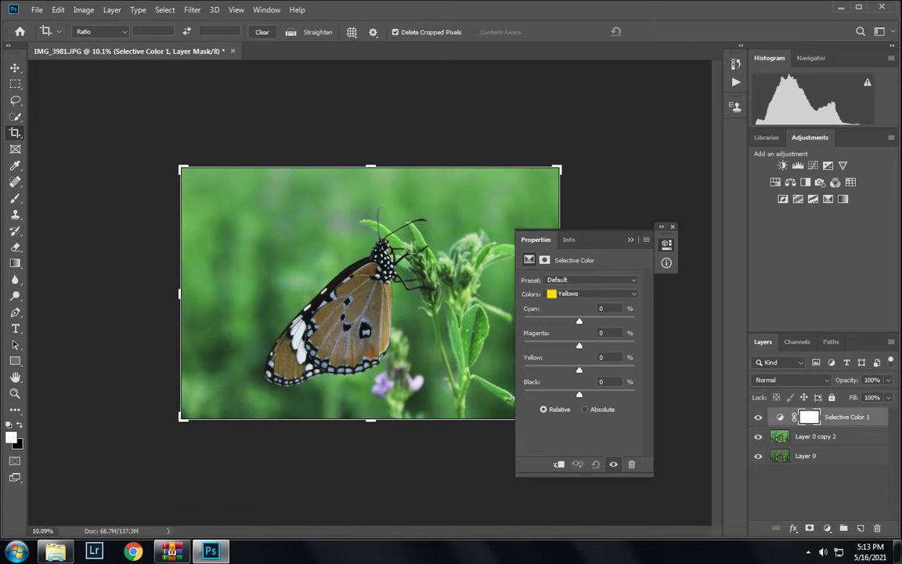
pyautogui.hotkey('ctrl', 'alt', 'g')
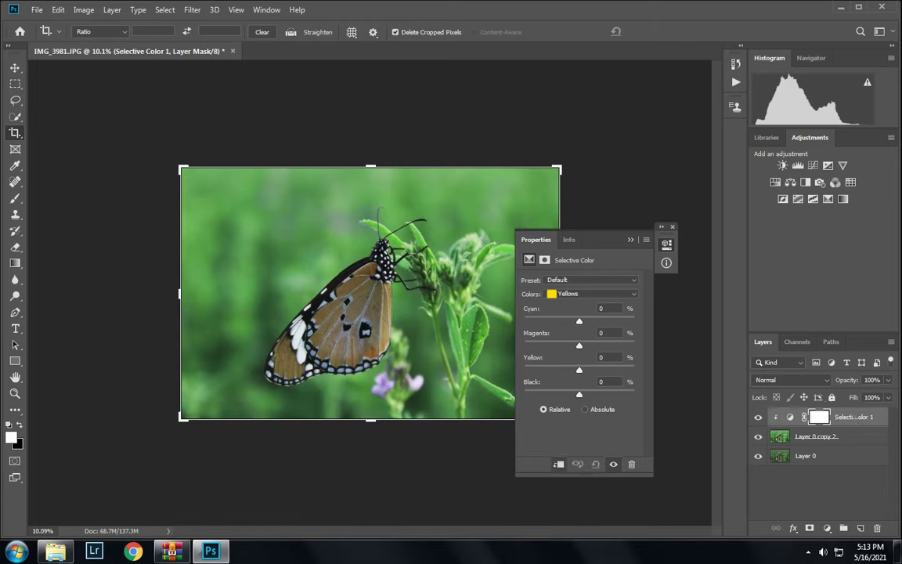
pyautogui.moveTo(579, 345)
pyautogui.mouseDown()
pyautogui.moveTo(617, 345)
pyautogui.moveTo(587, 345)
pyautogui.moveTo(622, 370)
pyautogui.mouseUp()
pyautogui.moveTo(579, 321); pyautogui.dragTo(524, 321)
pyautogui.moveTo(621, 369); pyautogui.dragTo(632, 370)
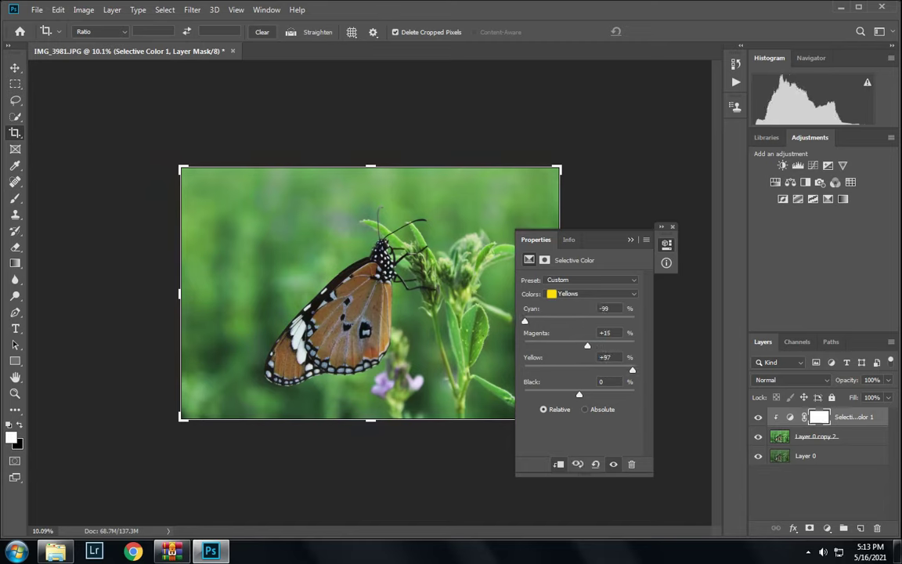
pyautogui.moveTo(580, 393); pyautogui.dragTo(585, 393)
pyautogui.click(666, 244)
pyautogui.scroll(2, 371, 293)
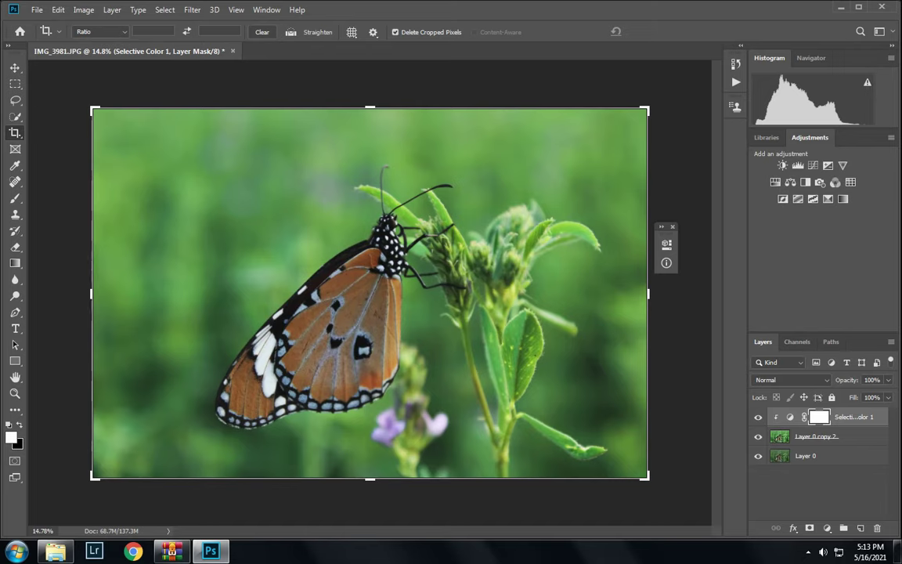
pyautogui.click(818, 436)
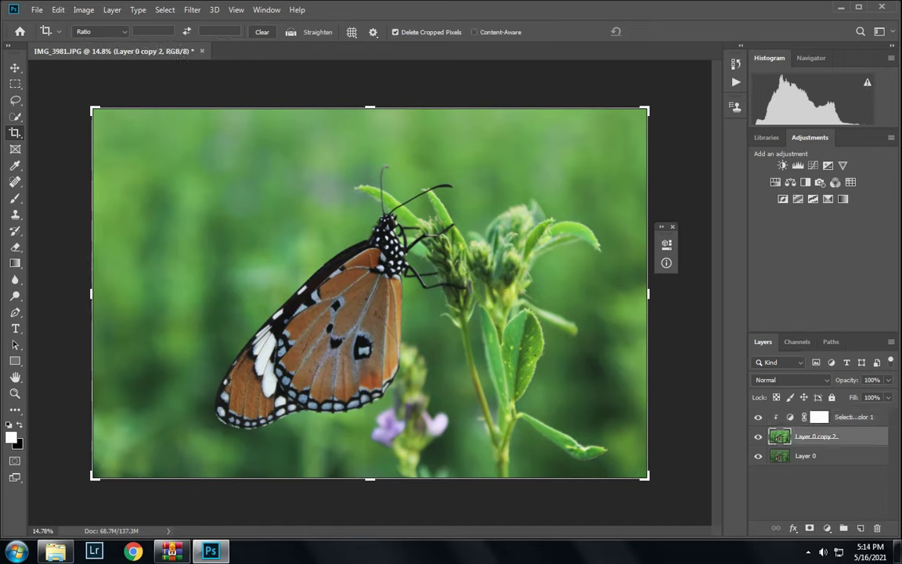
# - Merge the Selective Color layer into the sharpened layer and reopen the Camera Raw filter
pyautogui.rightClick(785, 436)
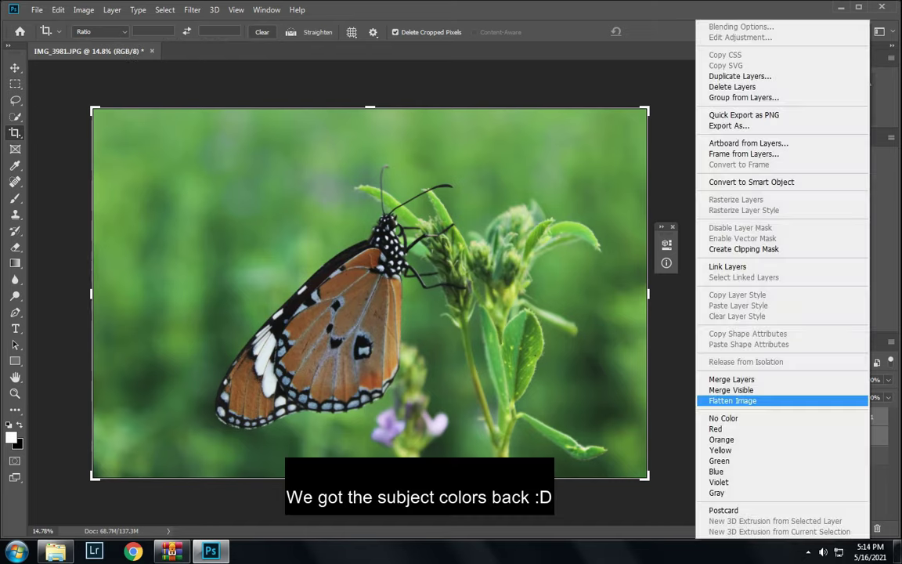
pyautogui.click(708, 400)
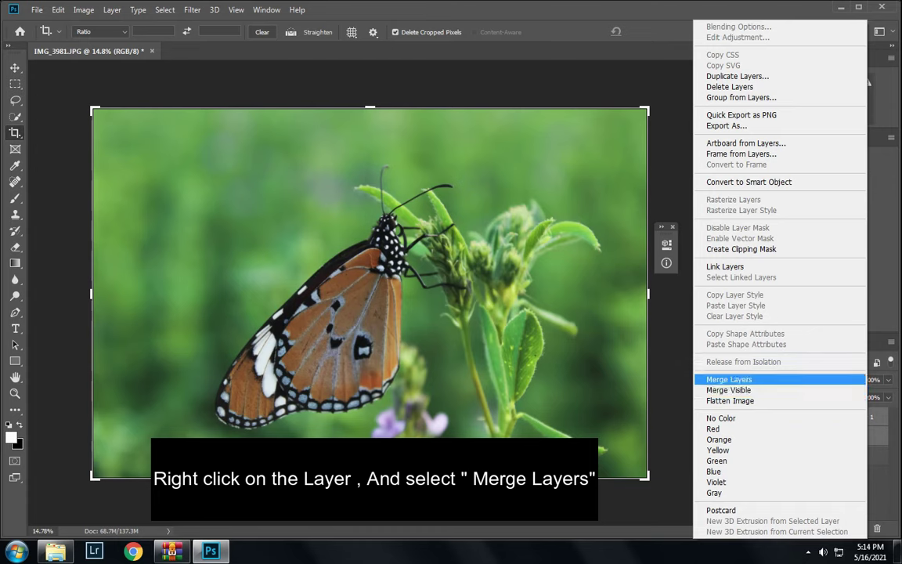
pyautogui.click(728, 379)
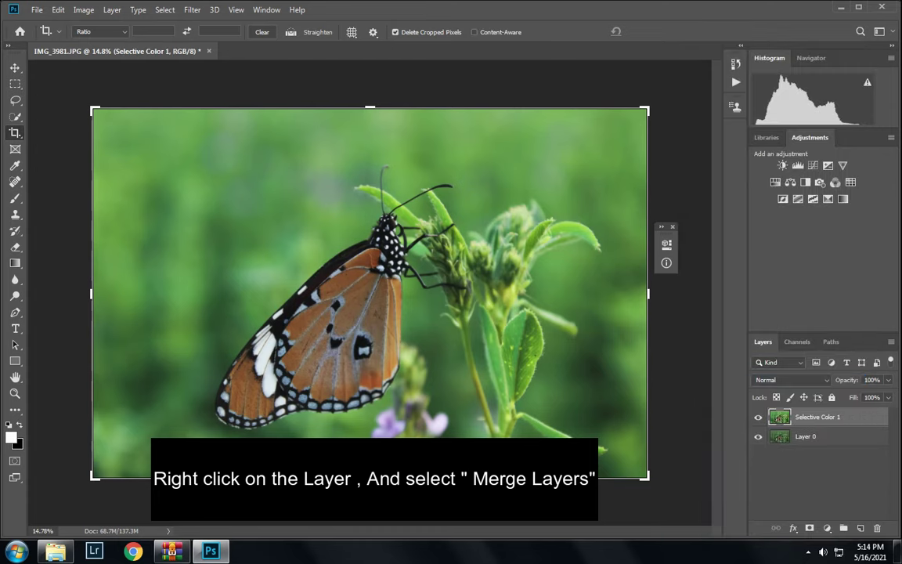
pyautogui.click(191, 10)
pyautogui.click(227, 85)
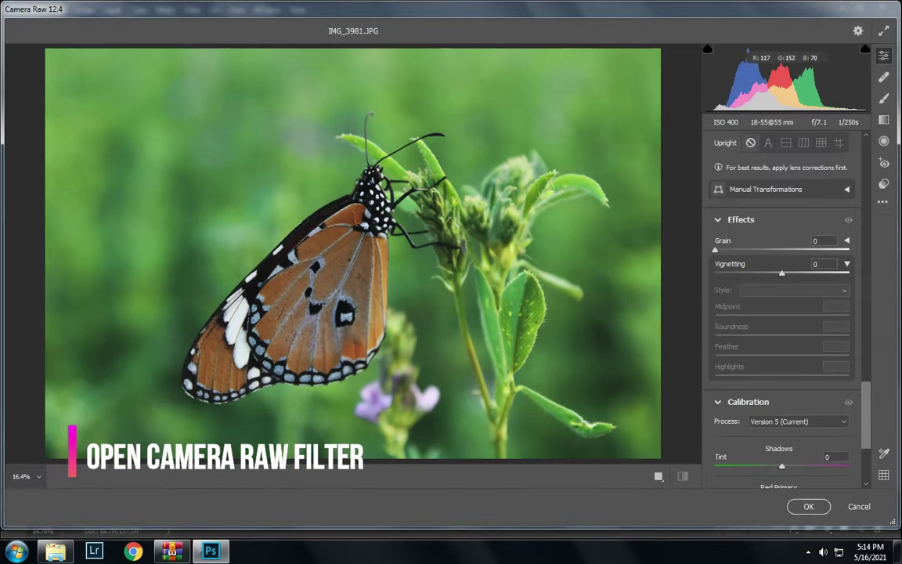
# - In Camera Raw's Basic panel, set Vibrance to -8 and Saturation to +6
pyautogui.scroll(5, 782, 313)
pyautogui.scroll(5, 783, 305)
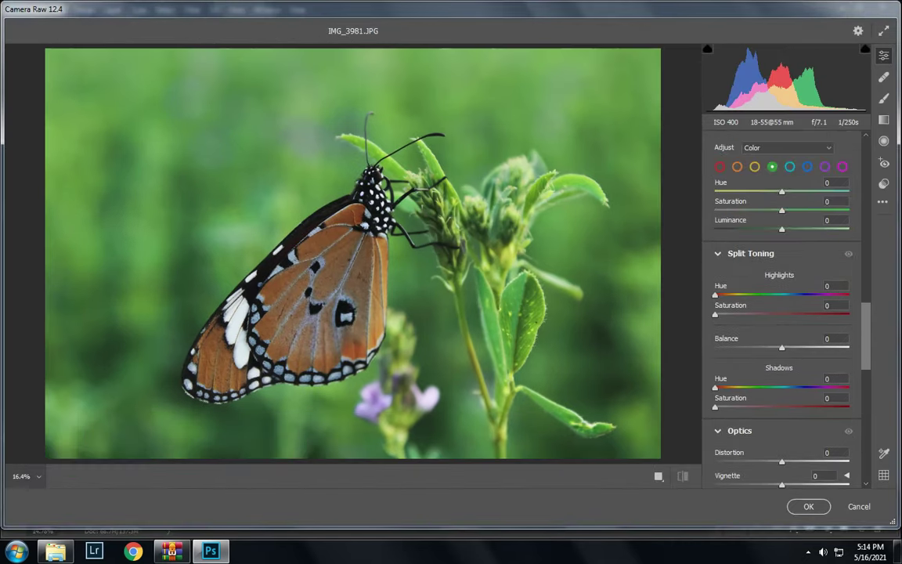
pyautogui.scroll(5, 783, 306)
pyautogui.scroll(5, 783, 305)
pyautogui.scroll(3, 783, 306)
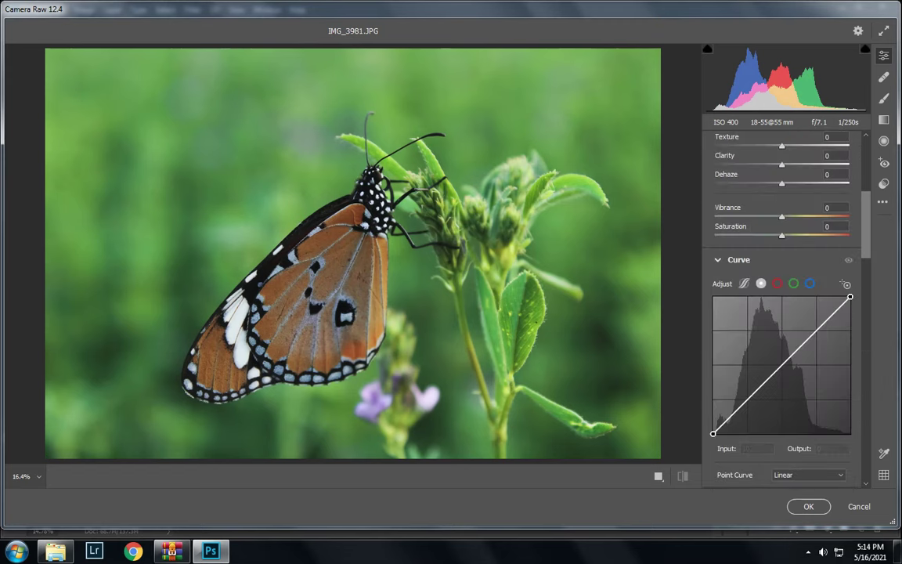
pyautogui.click(833, 208)
pyautogui.hotkey('shift', 'Down')
pyautogui.hotkey('shift', 'Down')
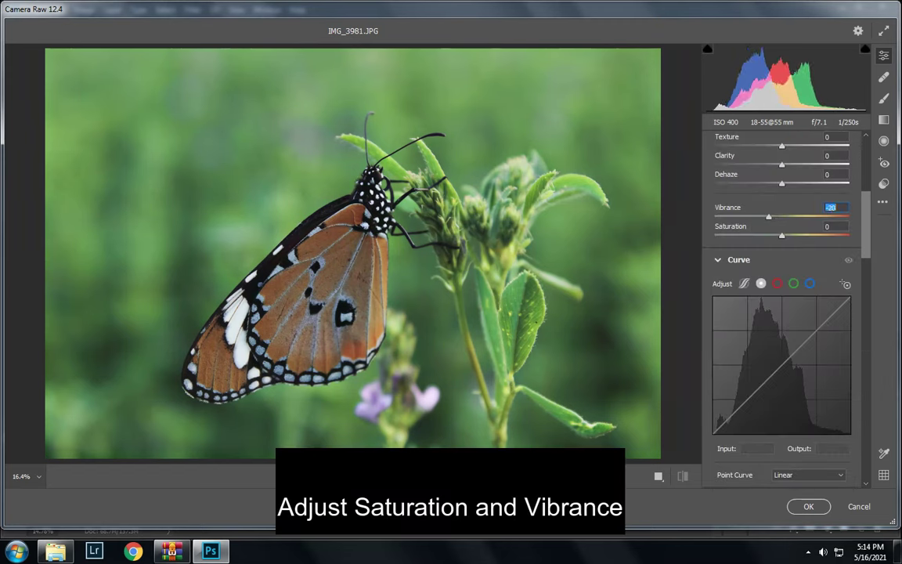
pyautogui.hotkey('shift', 'Up')
pyautogui.press('Up')
pyautogui.press('Up')
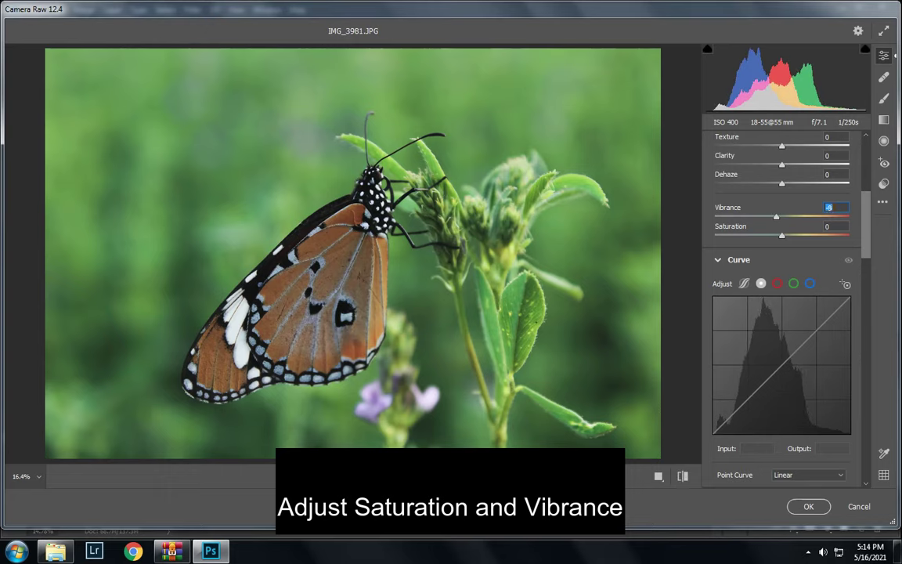
pyautogui.press('Tab')
pyautogui.press('Up')
pyautogui.press('Up')
pyautogui.press('Up')
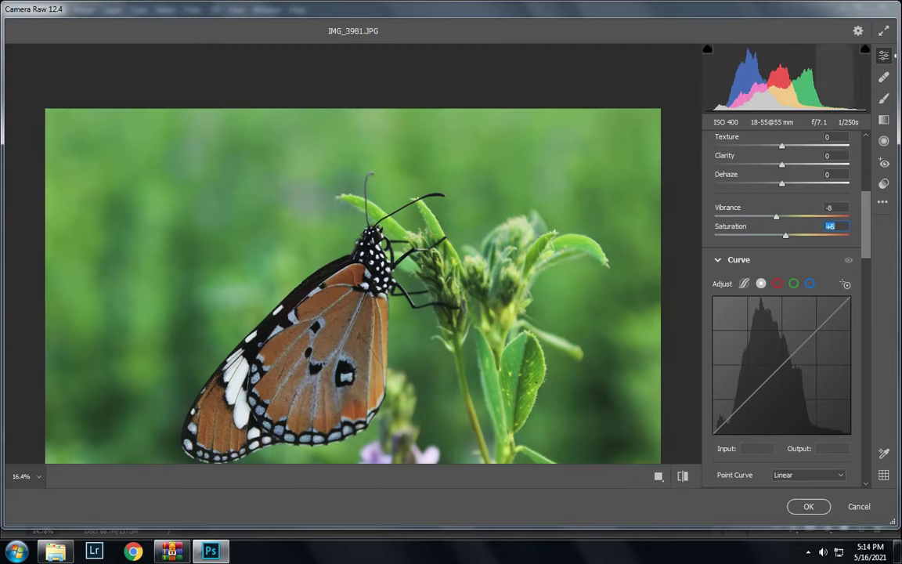
# - Set the Adjustment Brush to Texture -100, Clarity -100 and Sharpness -100
pyautogui.press('k')
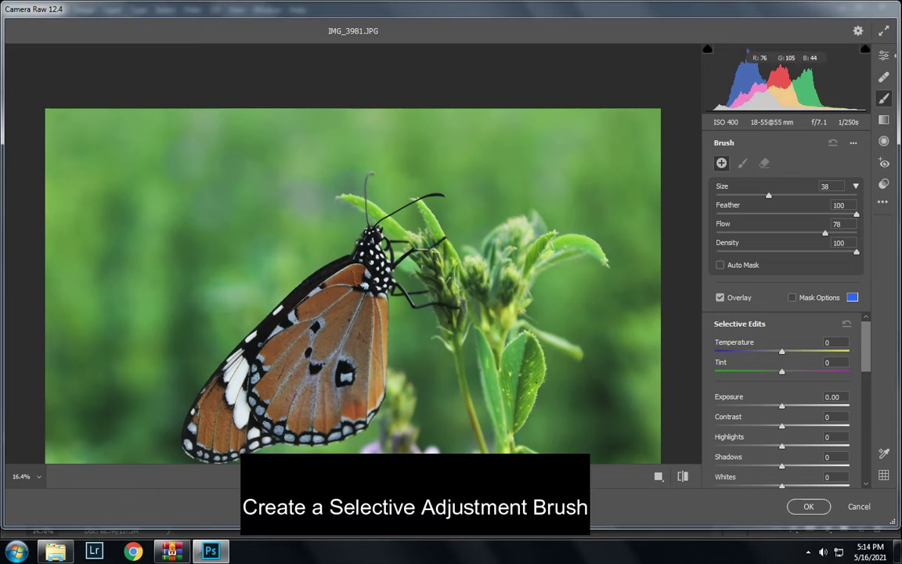
pyautogui.press(']')
pyautogui.scroll(-4, 783, 399)
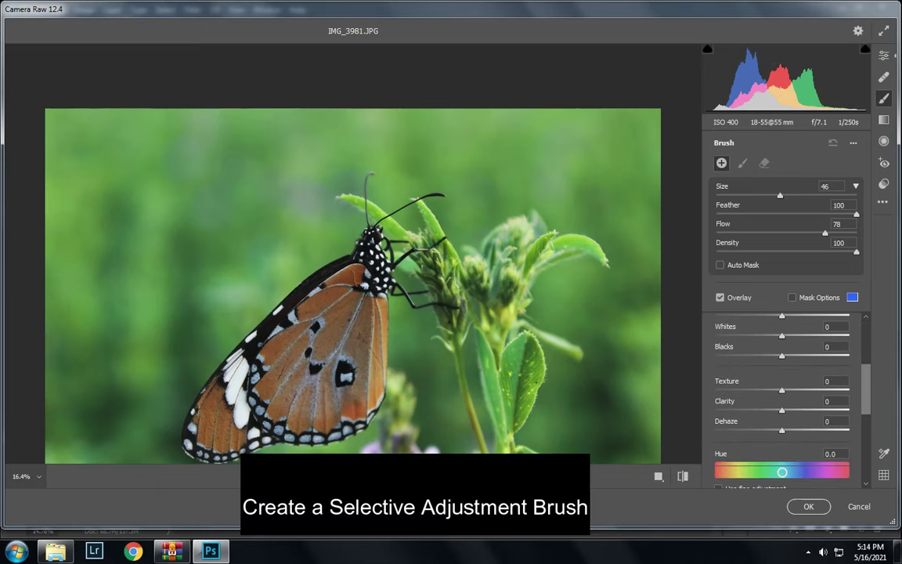
pyautogui.write('-100')
pyautogui.press('Tab')
pyautogui.write('-100')
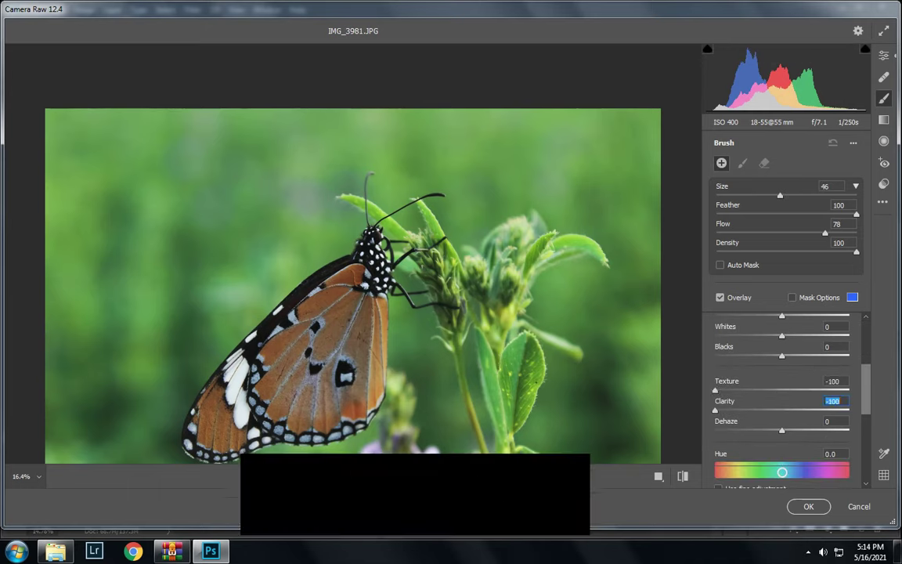
pyautogui.scroll(-2, 783, 392)
pyautogui.scroll(-3, 783, 391)
pyautogui.scroll(-1, 783, 391)
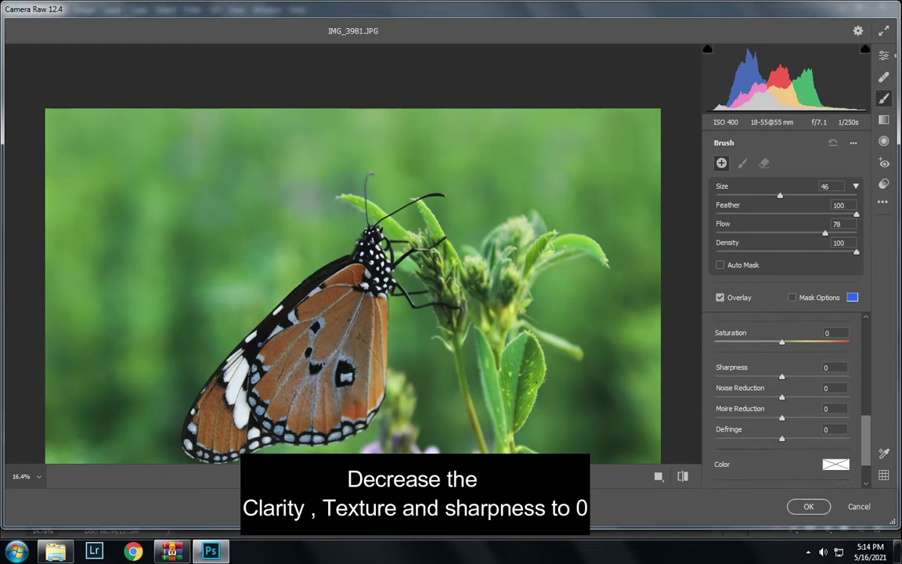
pyautogui.write('-100')
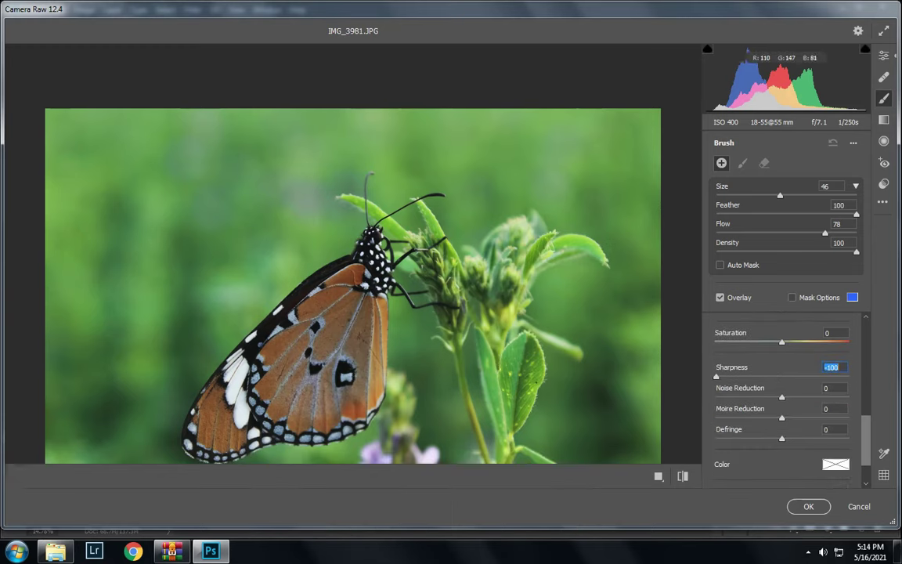
# - Paint the -100 adjustment over the green background, resizing the brush between 14 and 70
pyautogui.press(']')
pyautogui.press(']')
pyautogui.press(']')
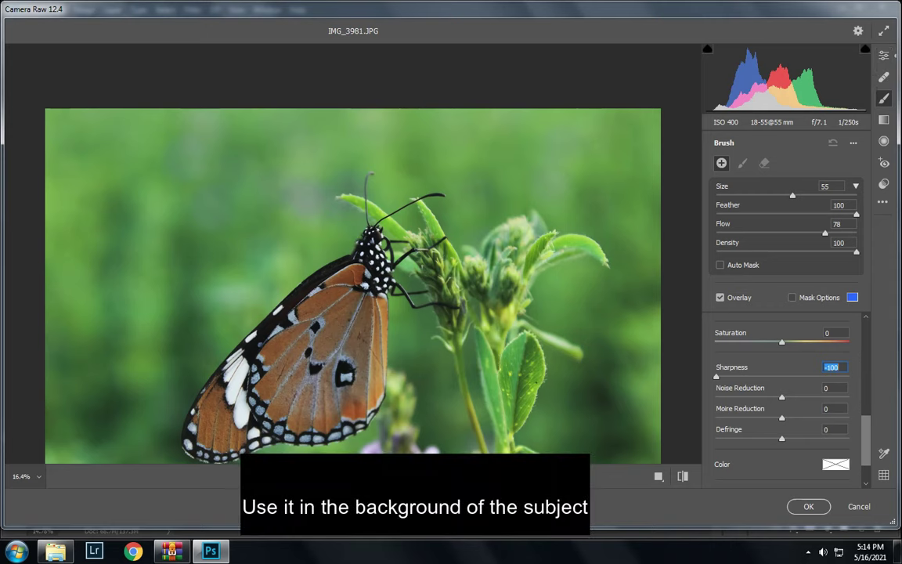
pyautogui.press('alt')
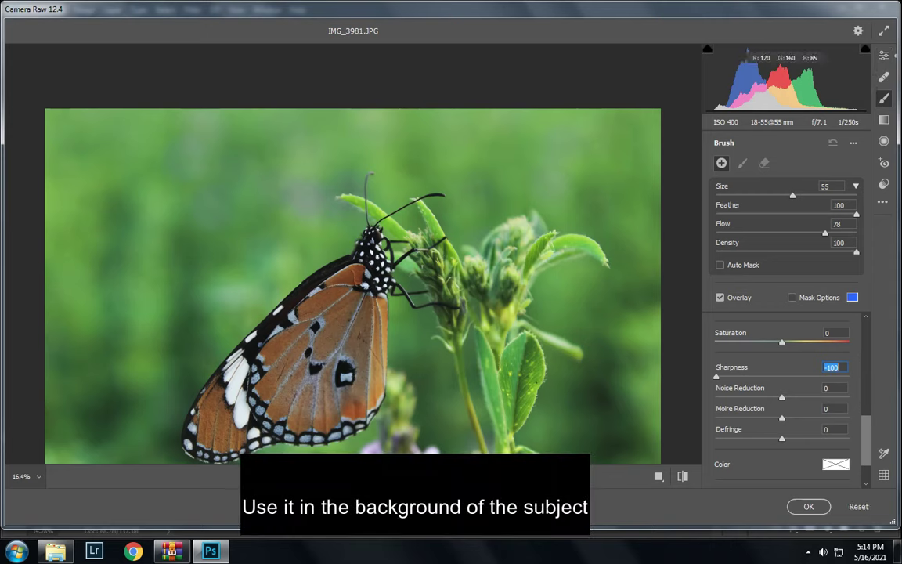
pyautogui.press(']')
pyautogui.press(']')
pyautogui.press(']')
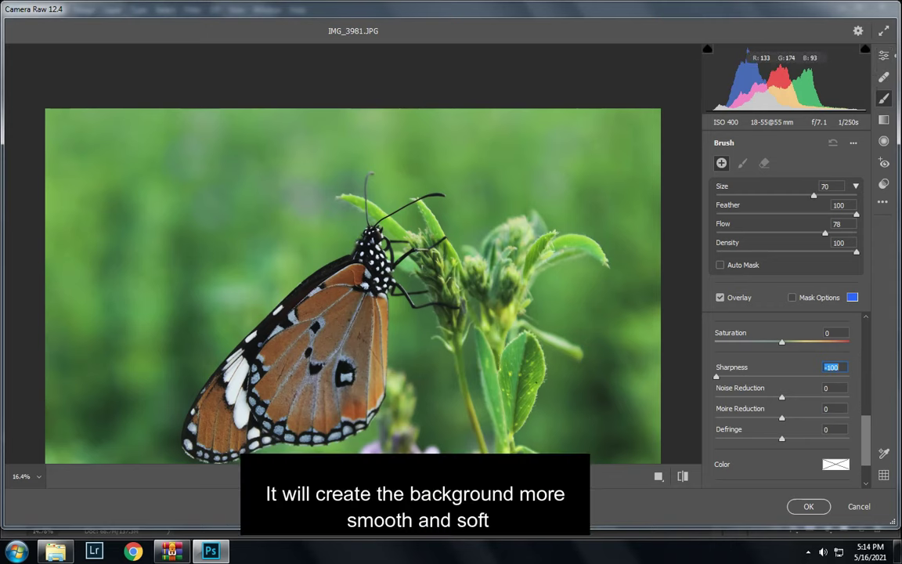
pyautogui.click(649, 148)
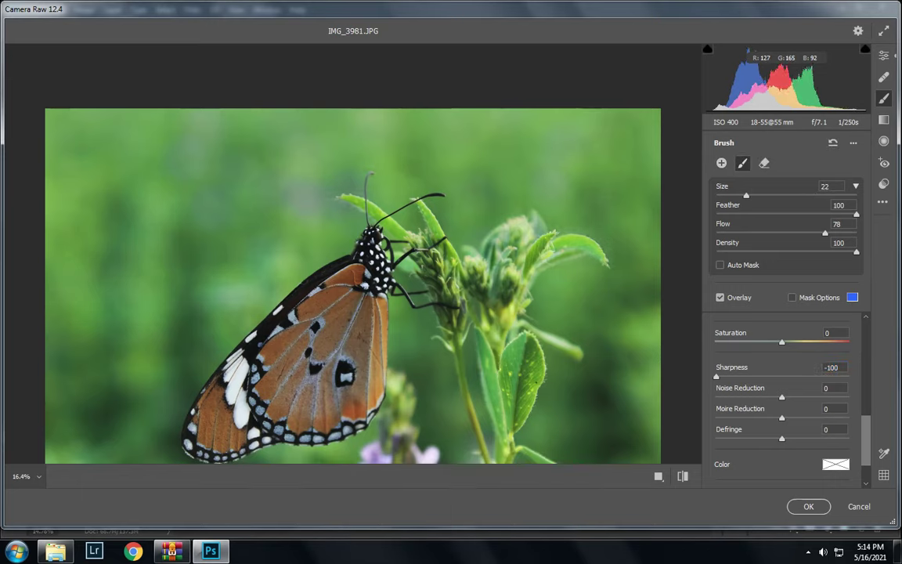
pyautogui.press(']')
pyautogui.press(']')
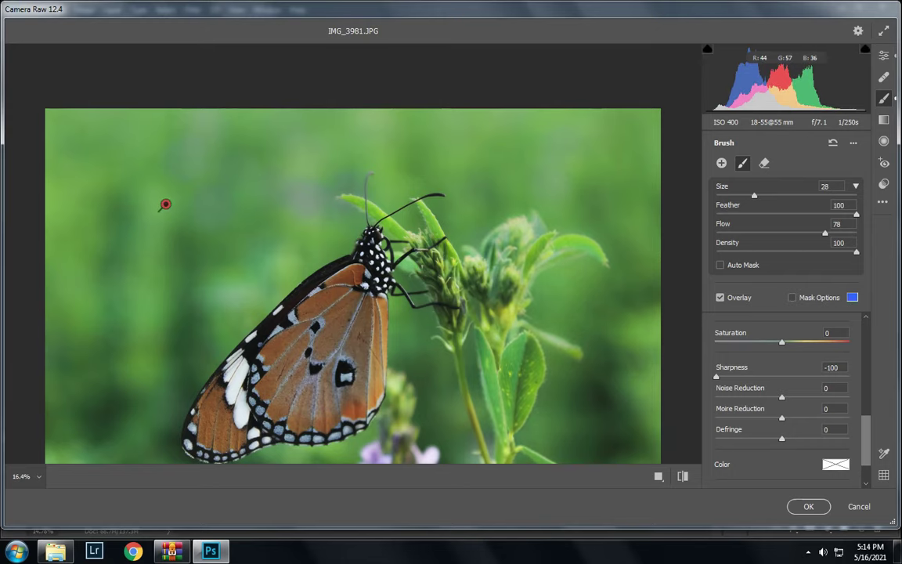
pyautogui.hotkey('ctrl', '0')
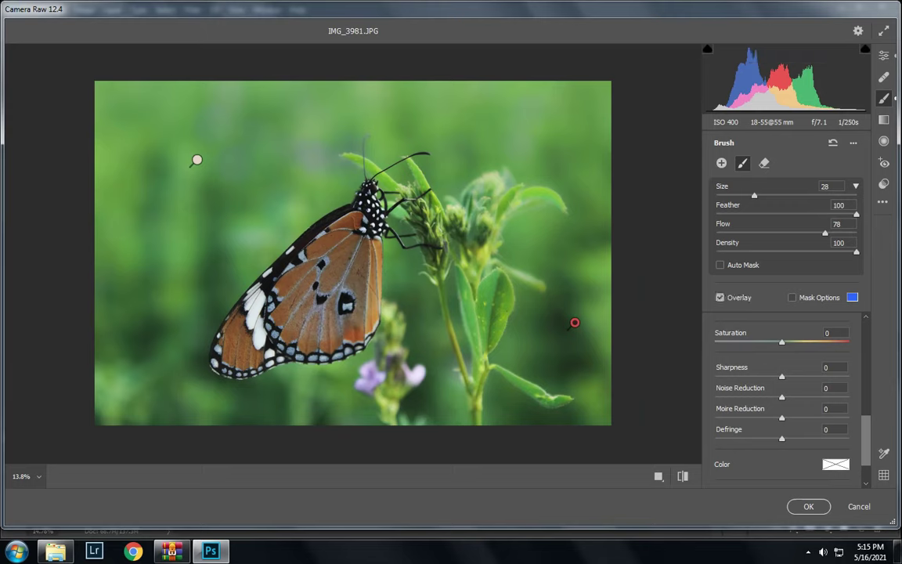
pyautogui.press('[')
pyautogui.press('[')
pyautogui.press('[')
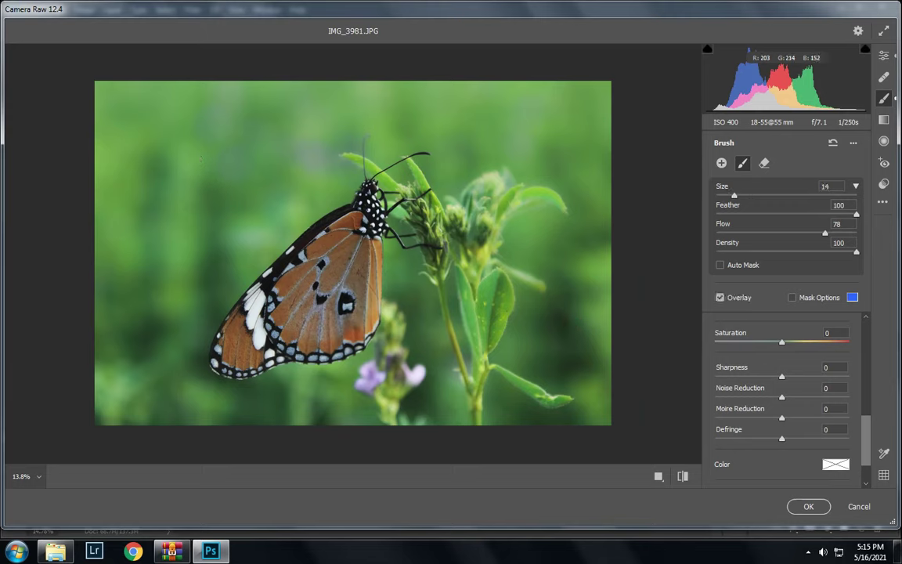
pyautogui.press(']')
pyautogui.press(']')
pyautogui.press(']')
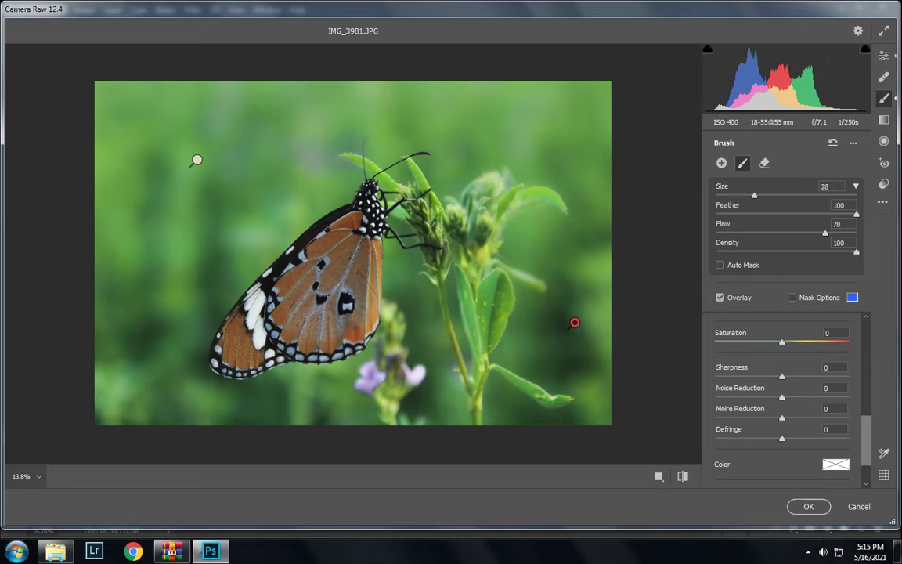
# - Draw a graduated filter from the top-left toward the butterfly with Exposure about +1.2
pyautogui.press('g')
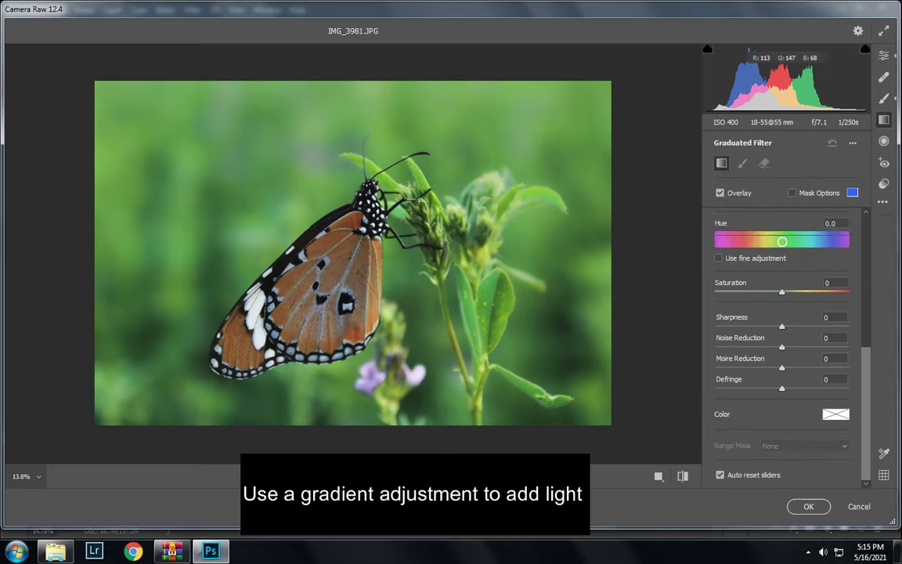
pyautogui.moveTo(132, 112); pyautogui.dragTo(259, 242)
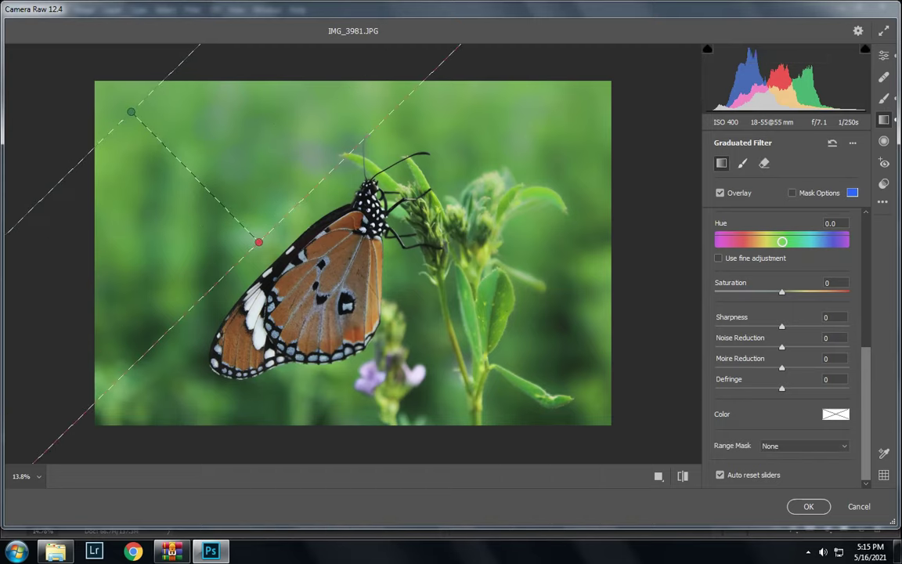
pyautogui.scroll(5, 783, 344)
pyautogui.scroll(5, 782, 344)
pyautogui.click(834, 292)
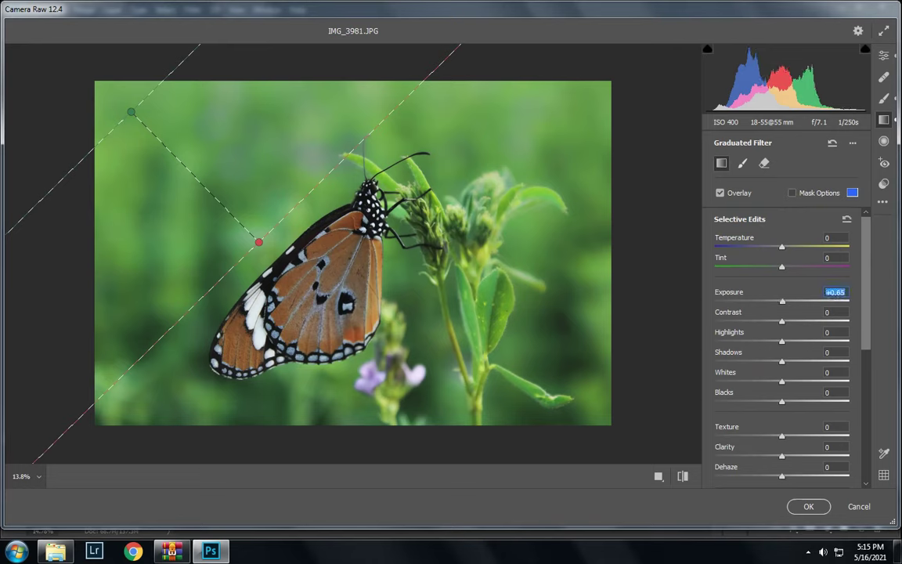
pyautogui.write('0.7')
pyautogui.press('Return')
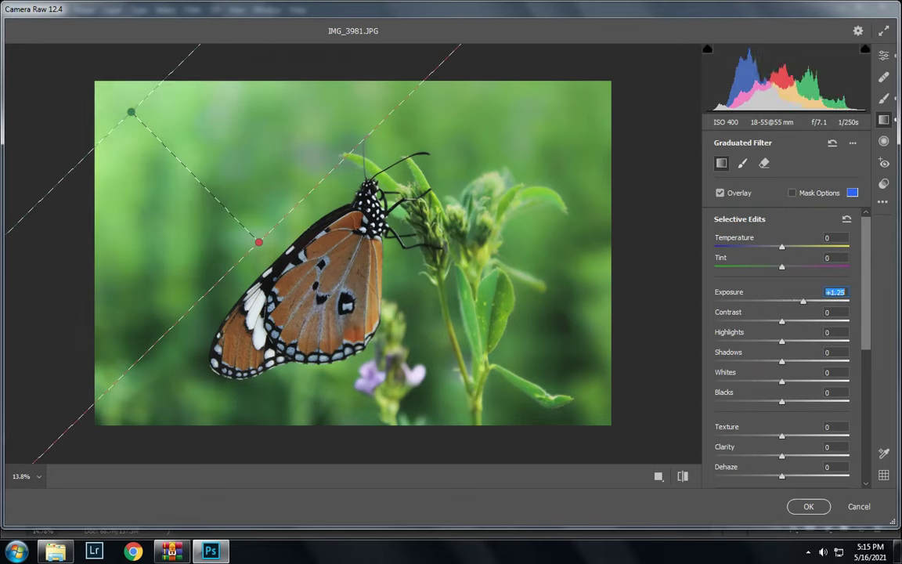
pyautogui.press('Up')
pyautogui.press('Up')
pyautogui.press('Up')
# - Give the graduated filter Temperature +39 and Tint +81
pyautogui.click(835, 237)
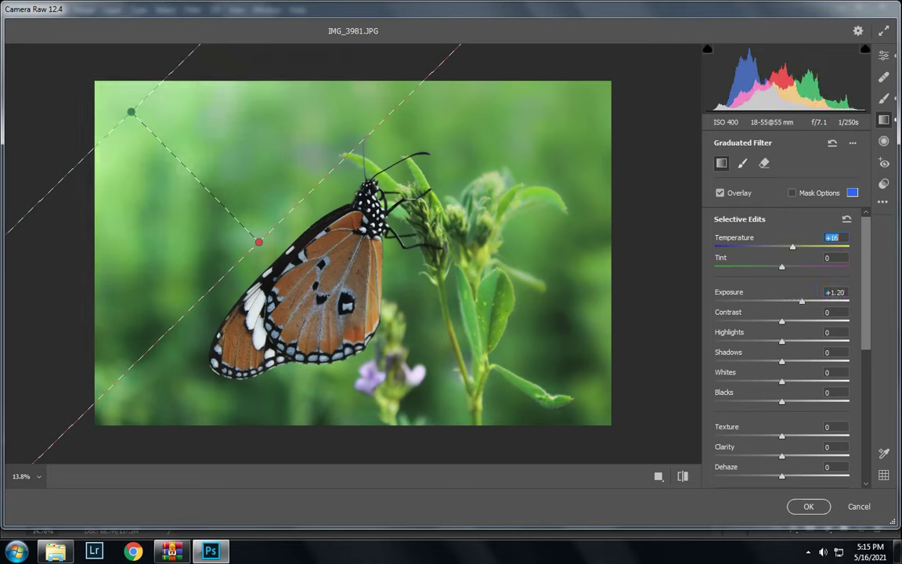
pyautogui.write('16')
pyautogui.press('Return')
pyautogui.press('Up')
pyautogui.press('Up')
pyautogui.press('Up')
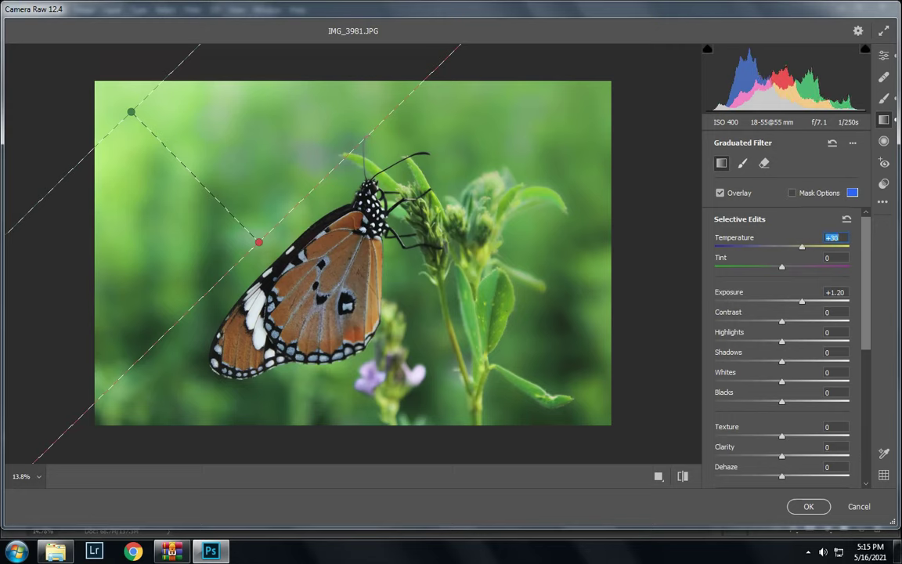
pyautogui.press('Tab')
pyautogui.write('65')
pyautogui.press('Return')
pyautogui.press('Up')
pyautogui.press('Up')
pyautogui.press('Up')
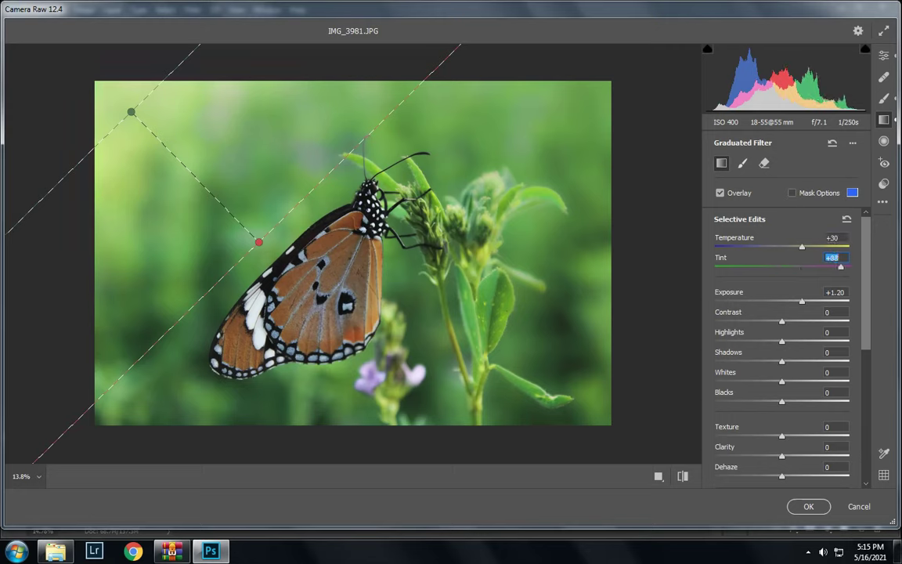
pyautogui.press('Down')
pyautogui.press('Down')
pyautogui.press('Down')
pyautogui.hotkey('shift', 'Tab')
pyautogui.press('Up')
pyautogui.press('Up')
pyautogui.press('Up')
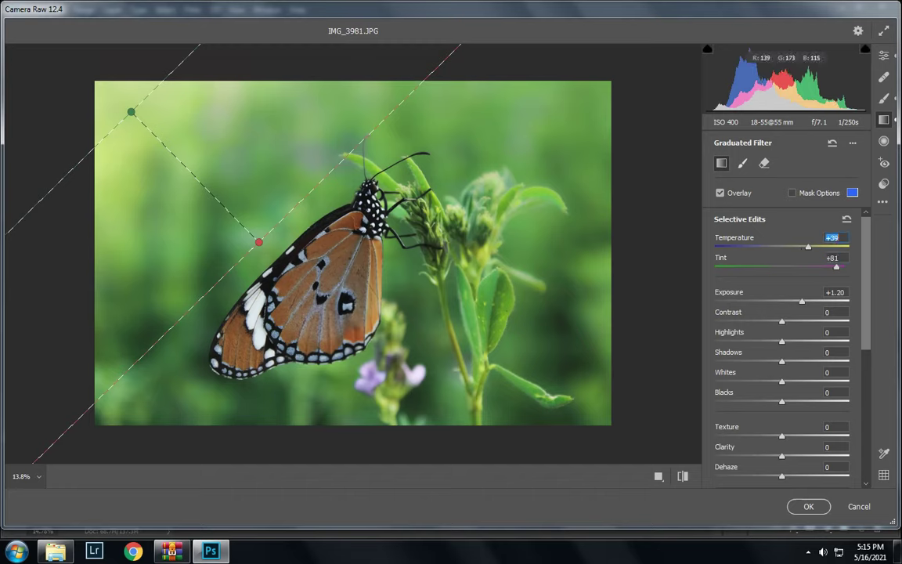
# - Stretch the filter onto the butterfly's wing, set Contrast +17, and apply the Camera Raw edits
pyautogui.moveTo(258, 242)
pyautogui.mouseDown()
pyautogui.moveTo(310, 302)
pyautogui.moveTo(298, 290)
pyautogui.mouseUp()
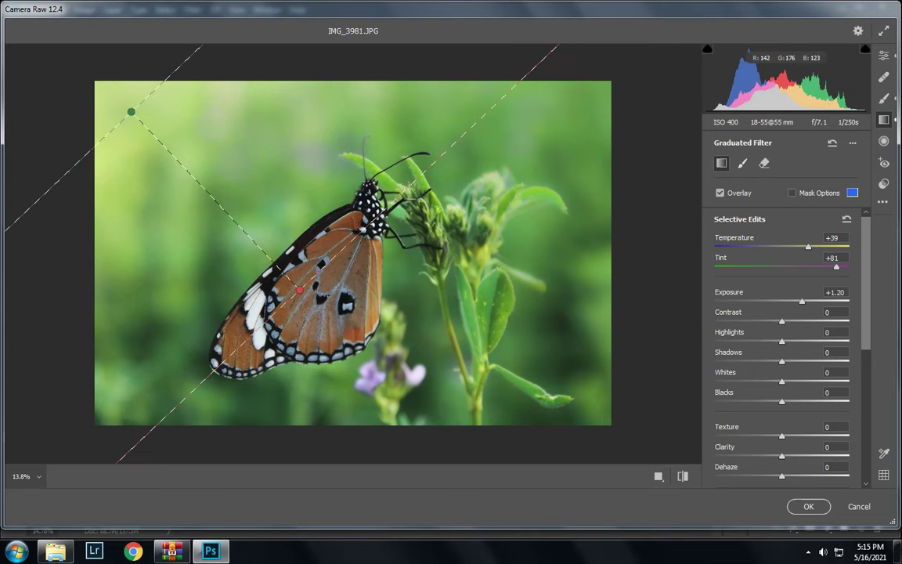
pyautogui.write('17')
pyautogui.press('Return')
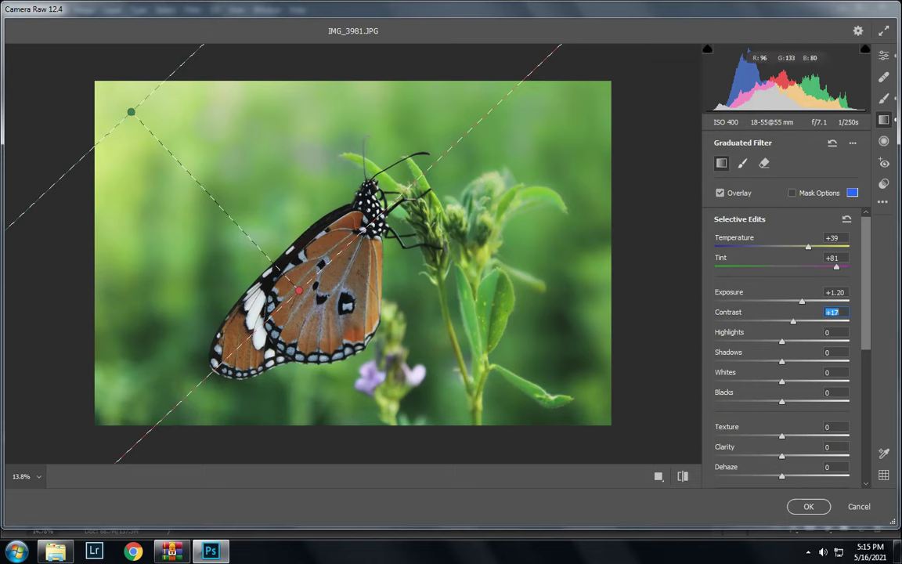
pyautogui.click(808, 506)
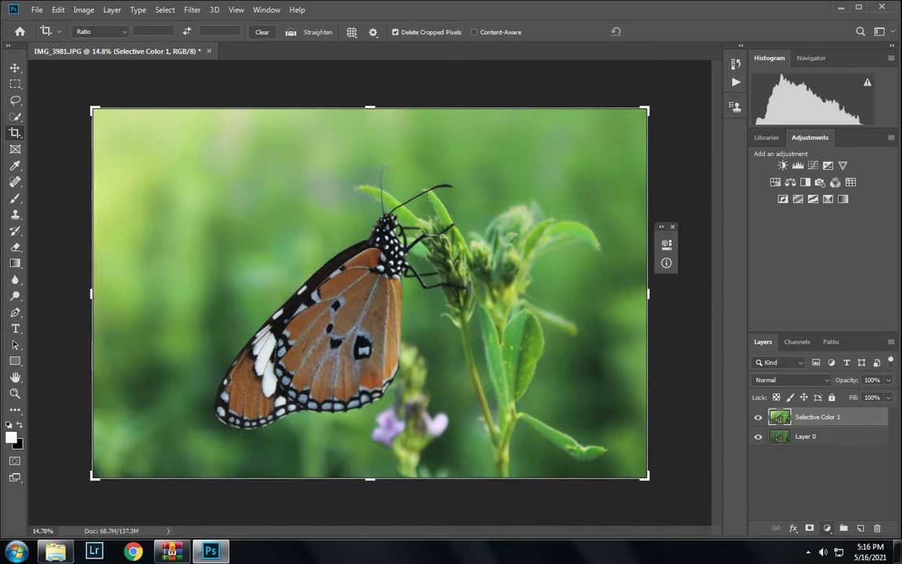
# - Add a radial Gradient Fill layer with its glow moved up-left and scaled to 155%
pyautogui.click(827, 527)
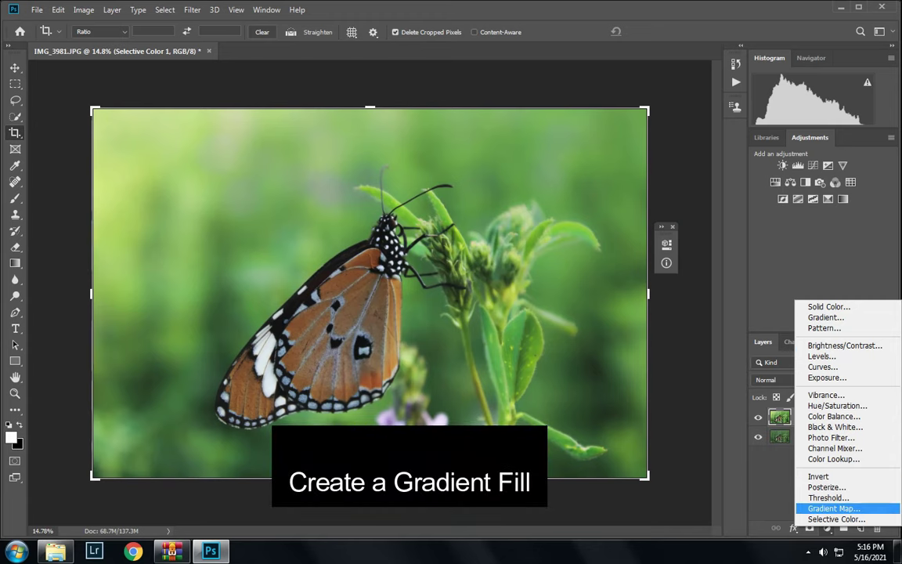
pyautogui.click(826, 317)
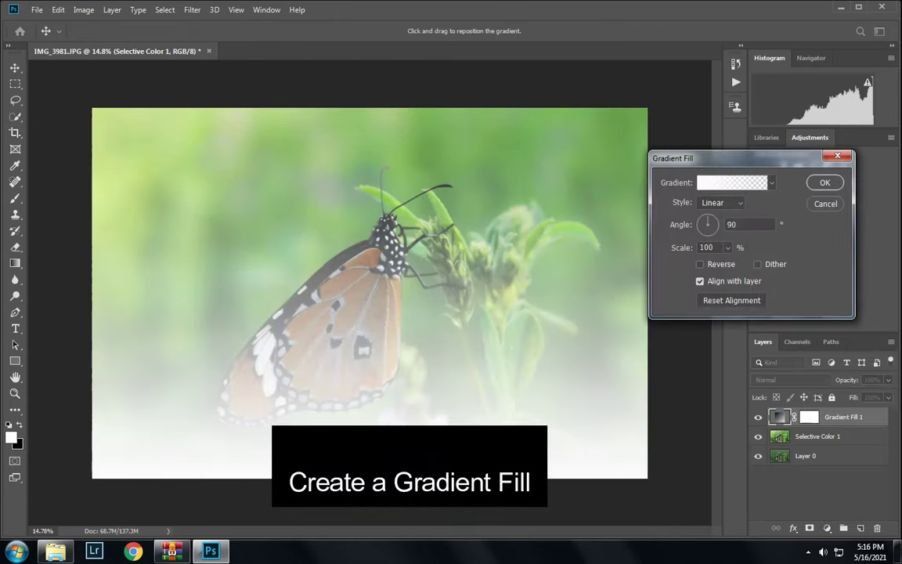
pyautogui.click(722, 202)
pyautogui.click(716, 216)
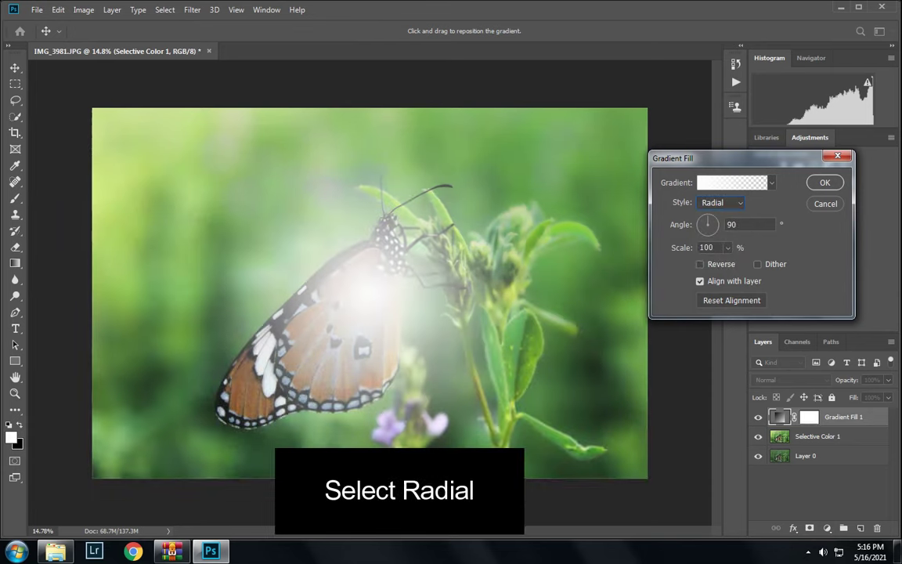
pyautogui.moveTo(253, 199); pyautogui.dragTo(168, 141)
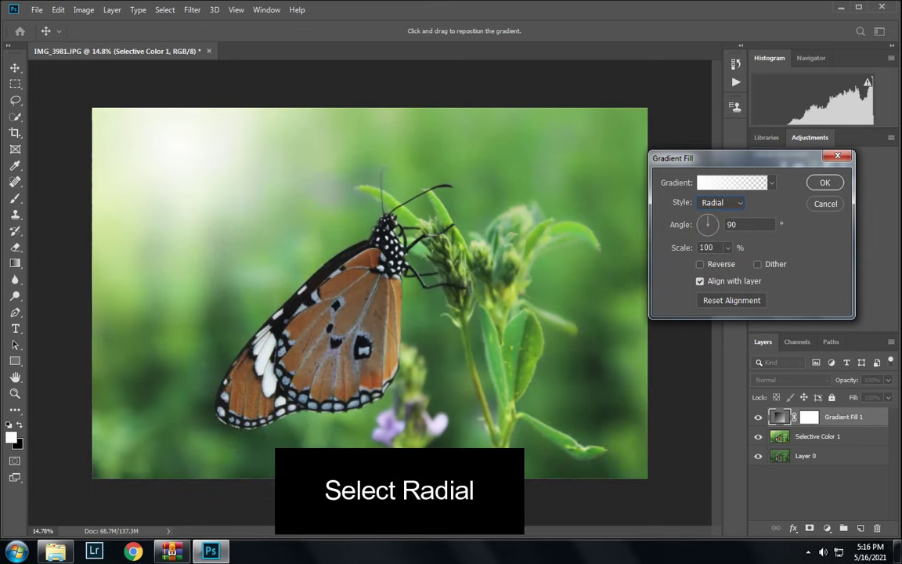
pyautogui.click(727, 247)
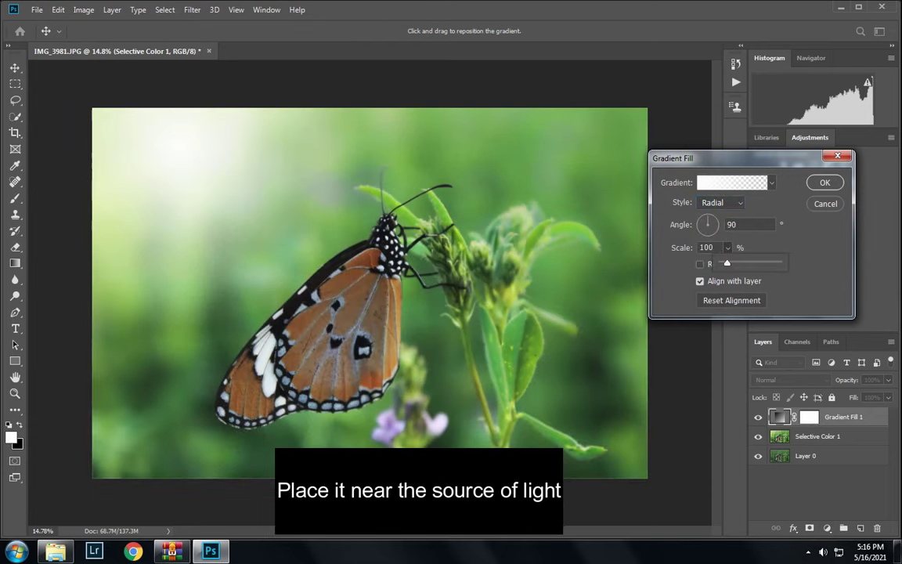
pyautogui.moveTo(726, 263); pyautogui.dragTo(738, 263)
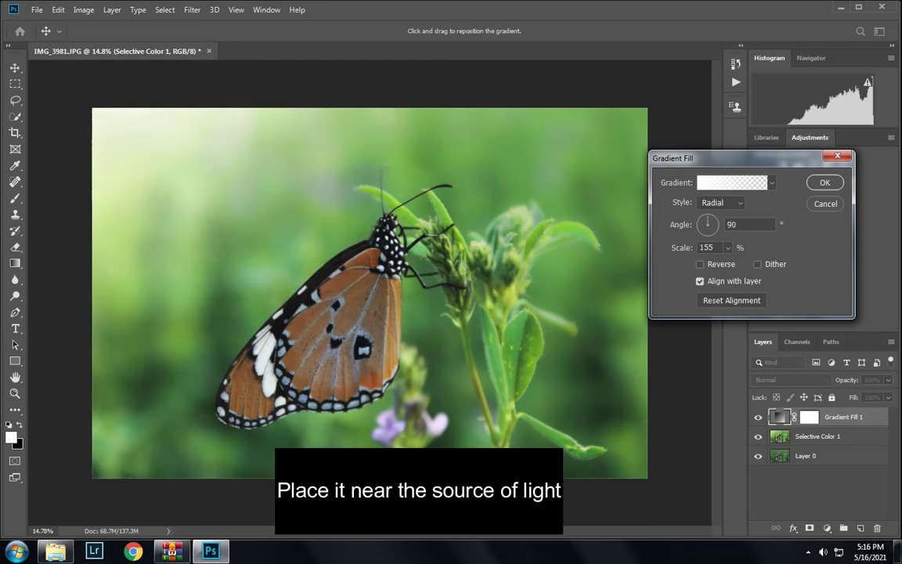
pyautogui.press('Return')
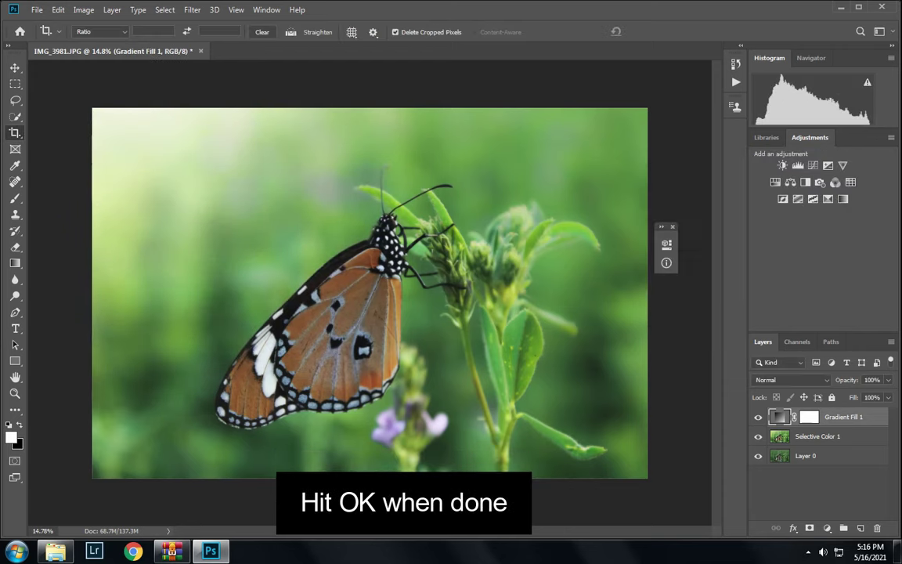
# - Blend Gradient Fill 1 in Vivid Light at 63% opacity and 53% fill, then reselect Selective Color 1
pyautogui.click(791, 379)
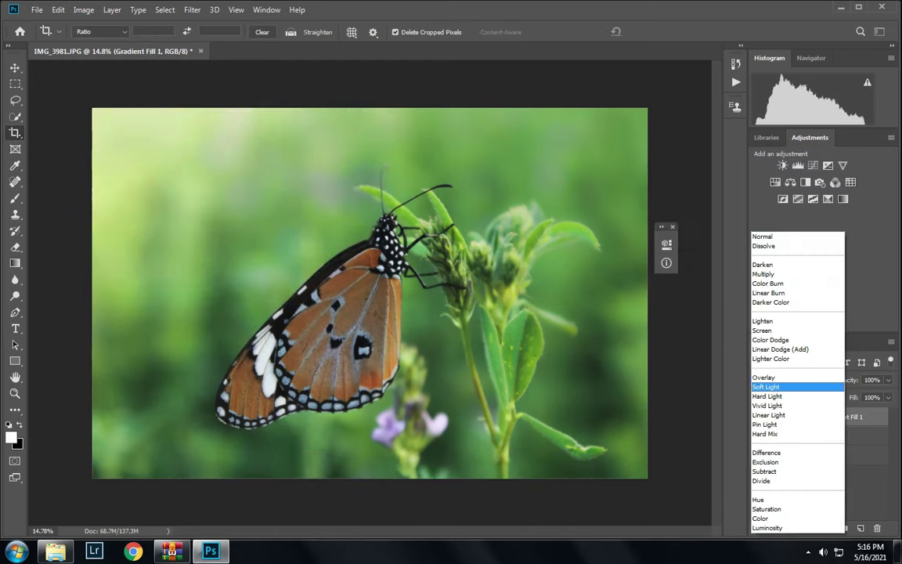
pyautogui.press('Down')
pyautogui.press('Down')
pyautogui.press('Return')
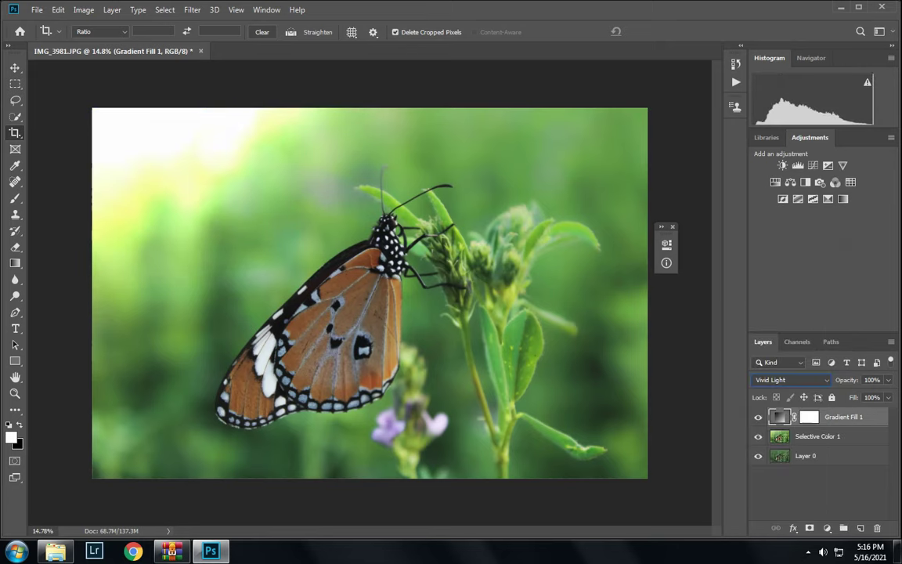
pyautogui.moveTo(888, 380)
pyautogui.mouseDown()
pyautogui.moveTo(867, 395)
pyautogui.moveTo(873, 411)
pyautogui.mouseUp()
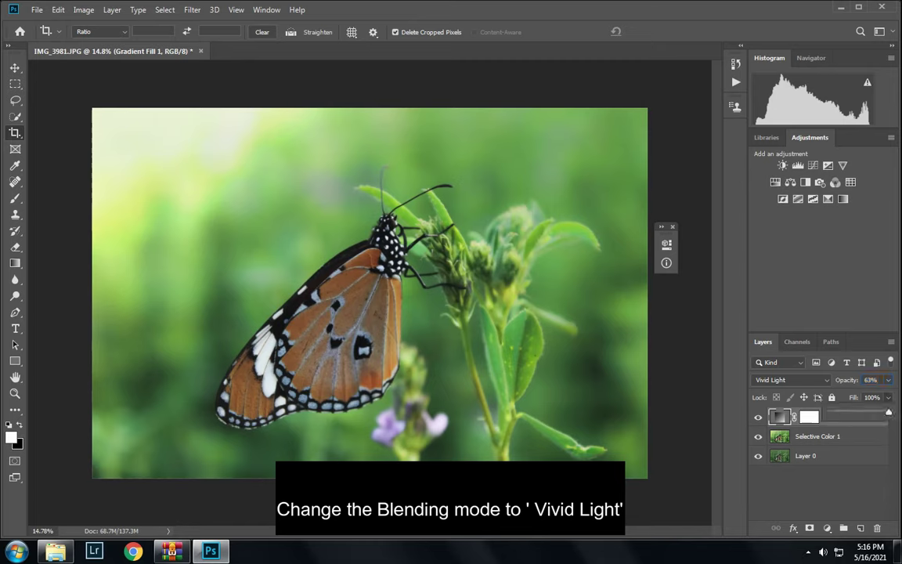
pyautogui.moveTo(785, 371); pyautogui.dragTo(774, 370)
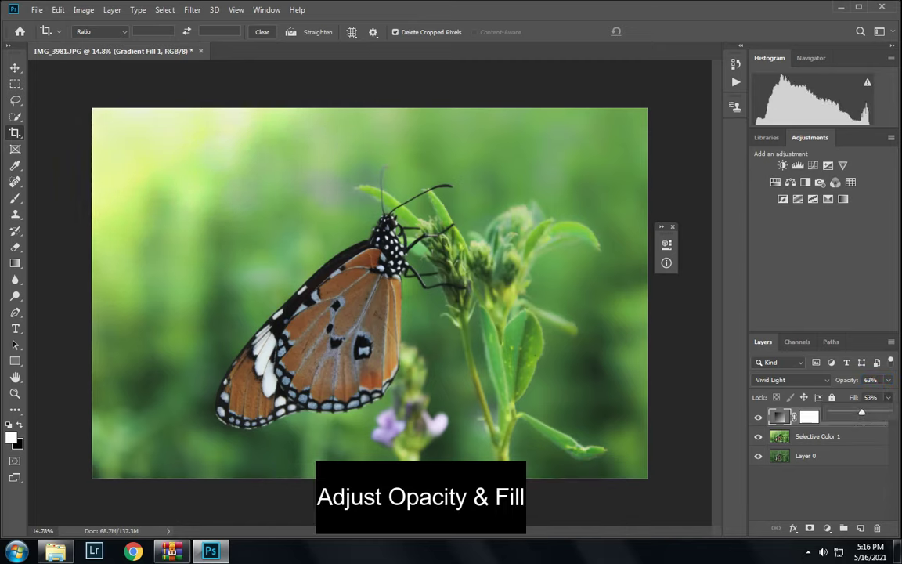
pyautogui.click(817, 436)
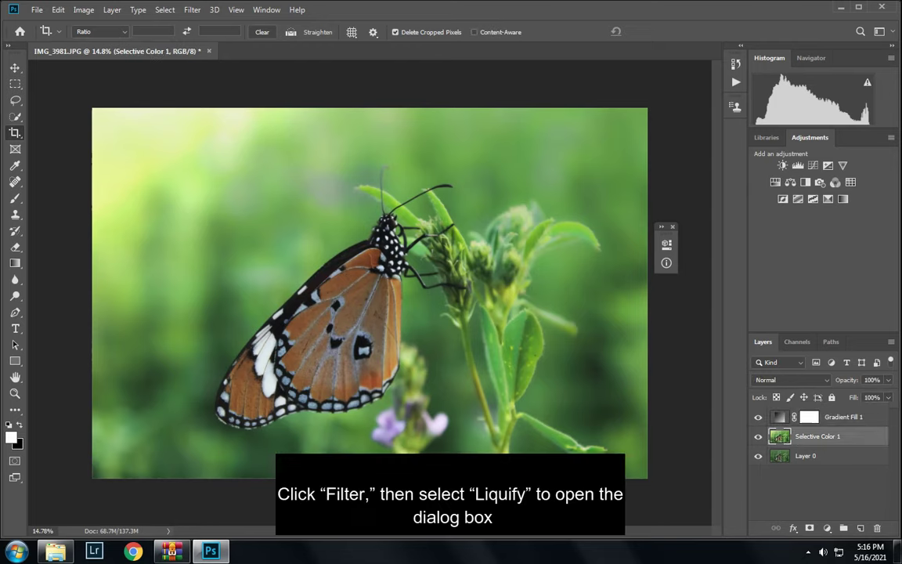
# - Open Filter > Liquify on the Selective Color 1 layer
pyautogui.click(192, 9)
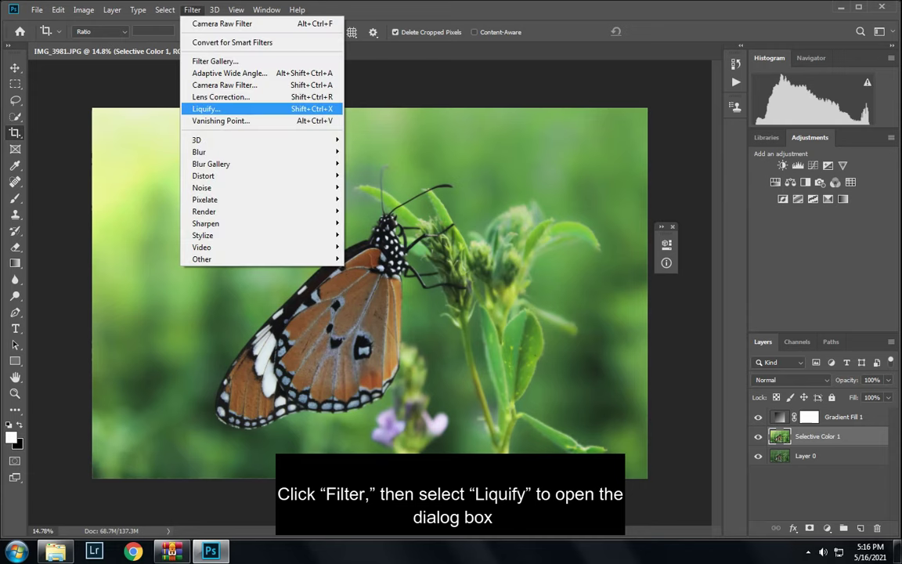
pyautogui.click(203, 109)
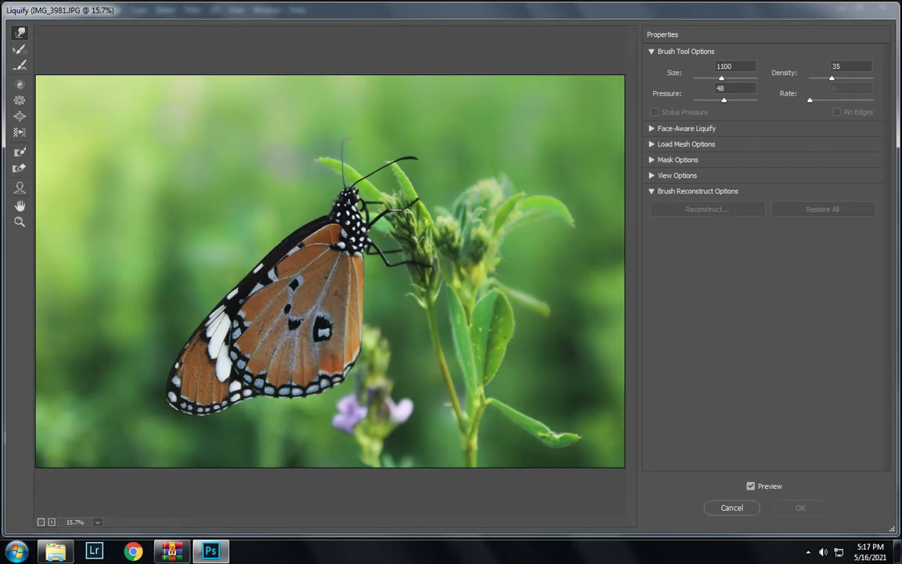
# - Forward-warp the plant stem and flowers rightward, with brush sizes 800–2400, and apply Liquify
pyautogui.press('[')
pyautogui.press('[')
pyautogui.press('[')
pyautogui.moveTo(443, 413); pyautogui.dragTo(459, 416)
pyautogui.press(']')
pyautogui.press(']')
pyautogui.press(']')
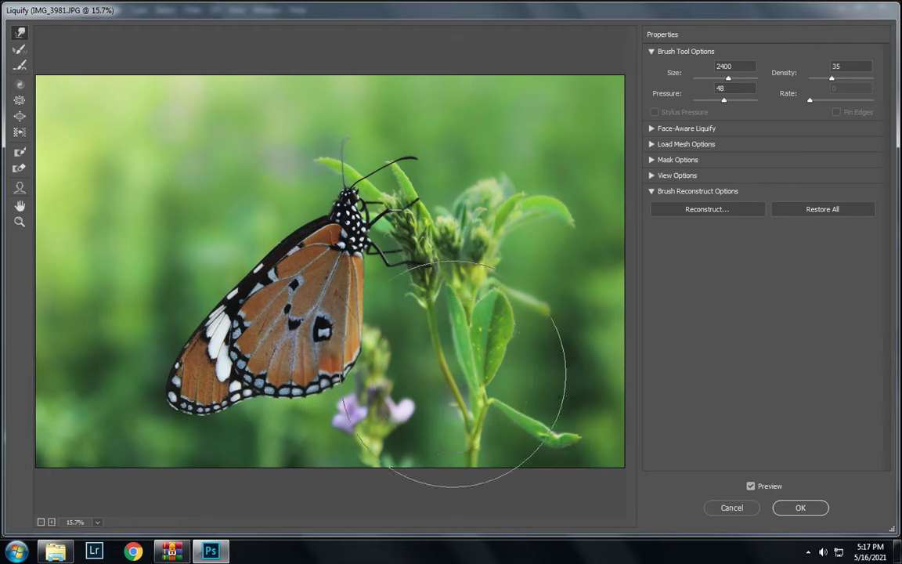
pyautogui.press(']')
pyautogui.press(']')
pyautogui.press(']')
pyautogui.press(']')
pyautogui.press(']')
pyautogui.press(']')
pyautogui.press(']')
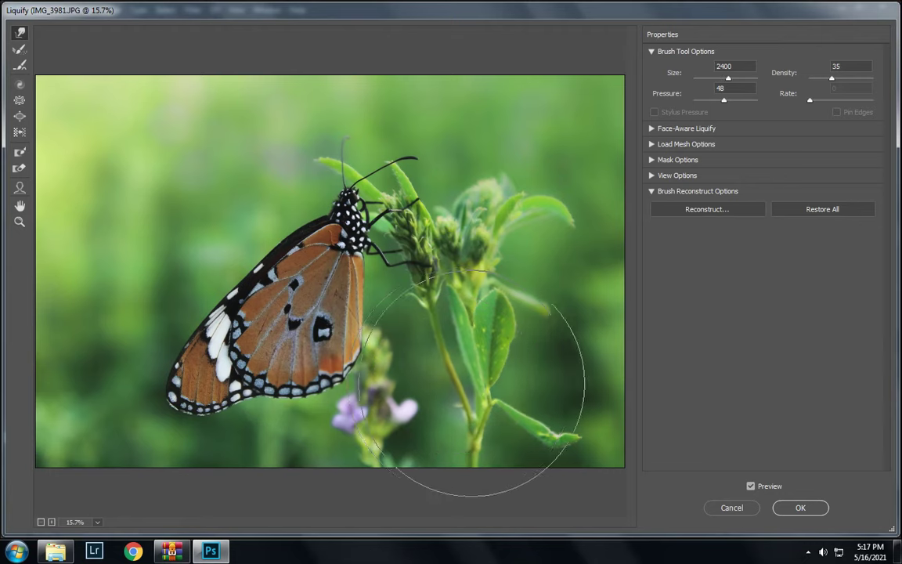
pyautogui.moveTo(486, 377); pyautogui.dragTo(458, 368)
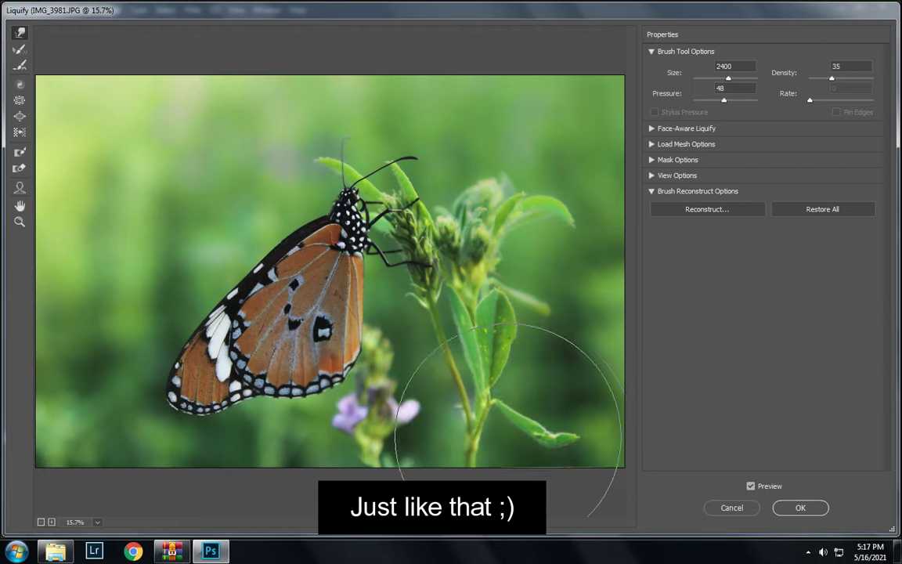
pyautogui.moveTo(486, 370); pyautogui.dragTo(523, 387)
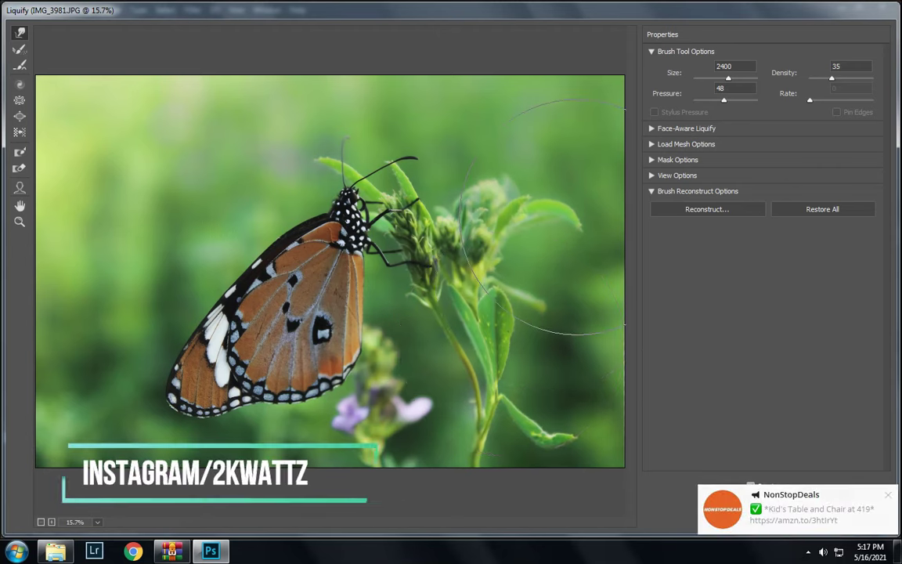
pyautogui.press('[')
pyautogui.press('[')
pyautogui.press('[')
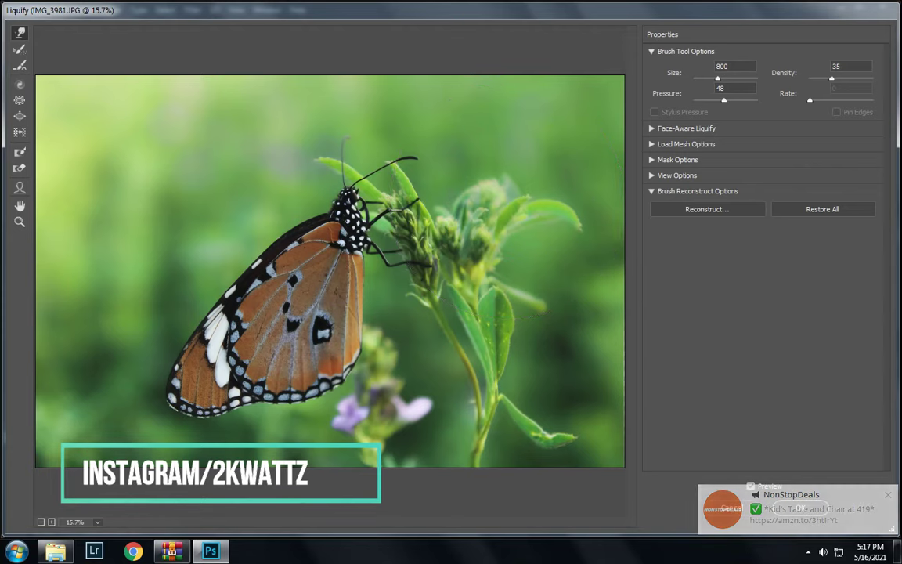
pyautogui.press('[')
pyautogui.press('[')
pyautogui.press('[')
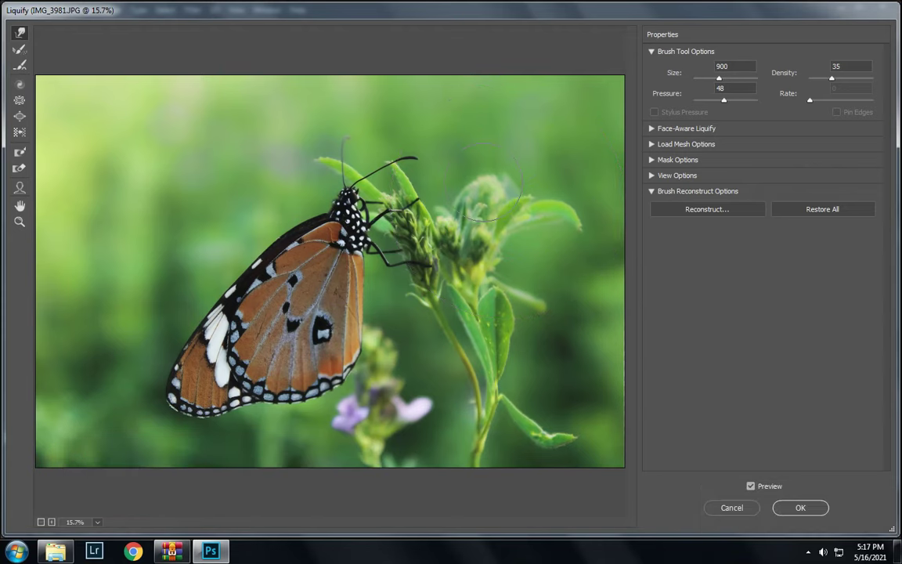
pyautogui.press(']')
pyautogui.press(']')
pyautogui.press(']')
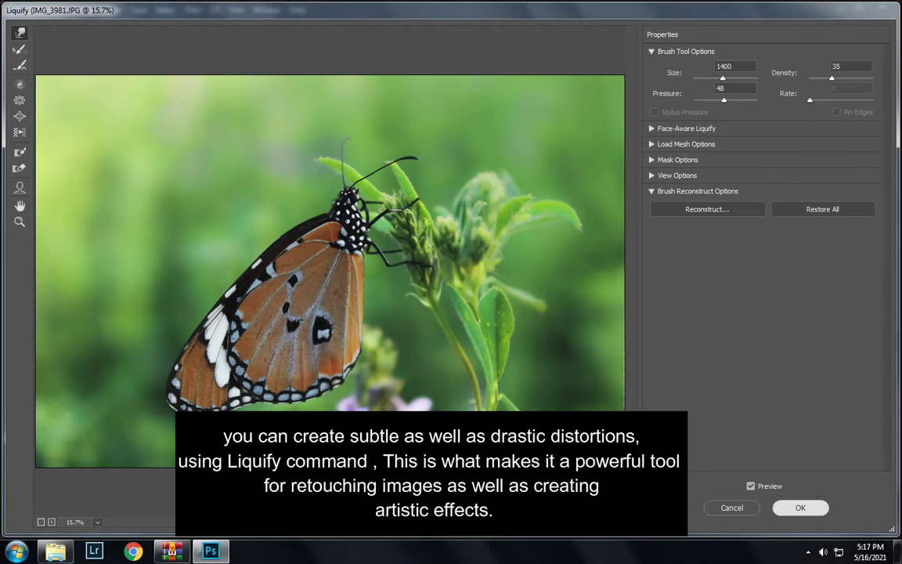
pyautogui.click(800, 508)
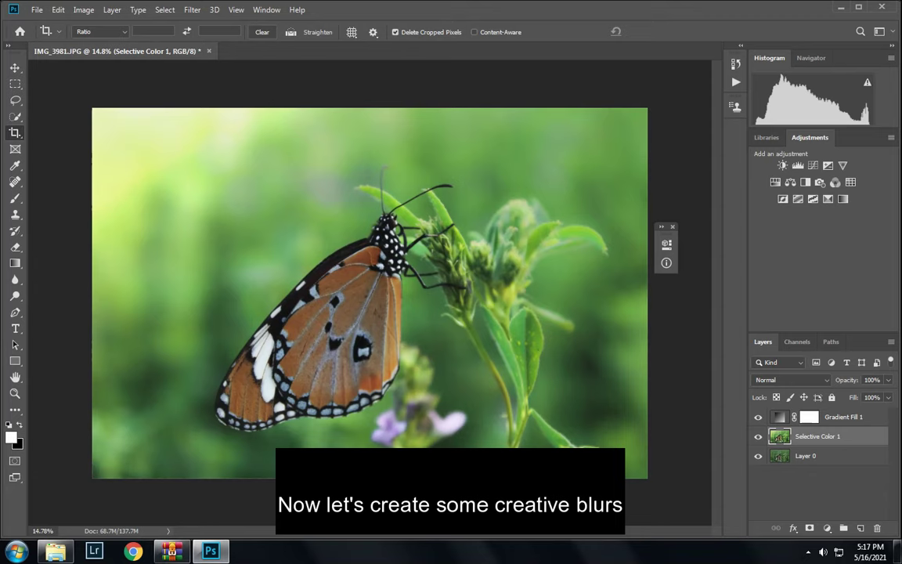
# - Quick-select the leaves right of the butterfly and copy them to a new layer with Layer Via Copy
pyautogui.click(15, 116)
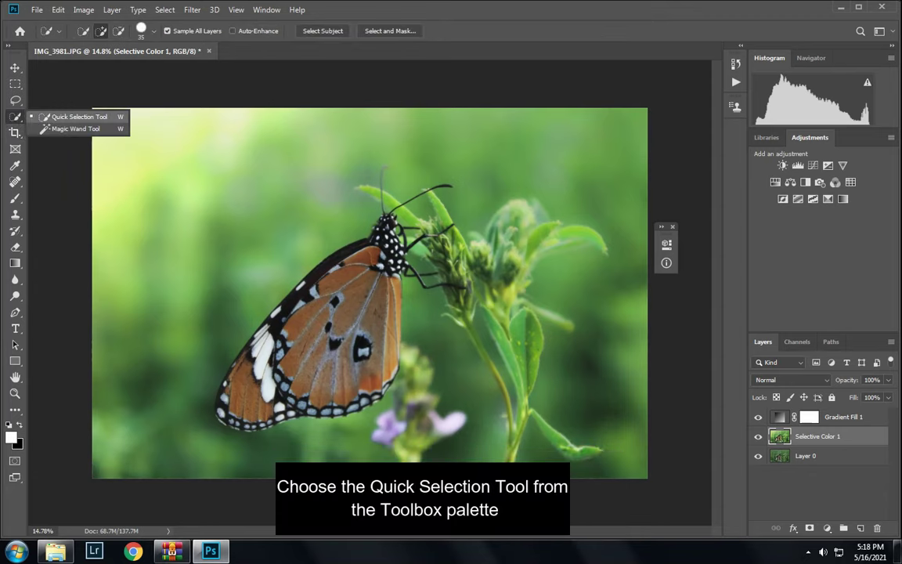
pyautogui.click(78, 117)
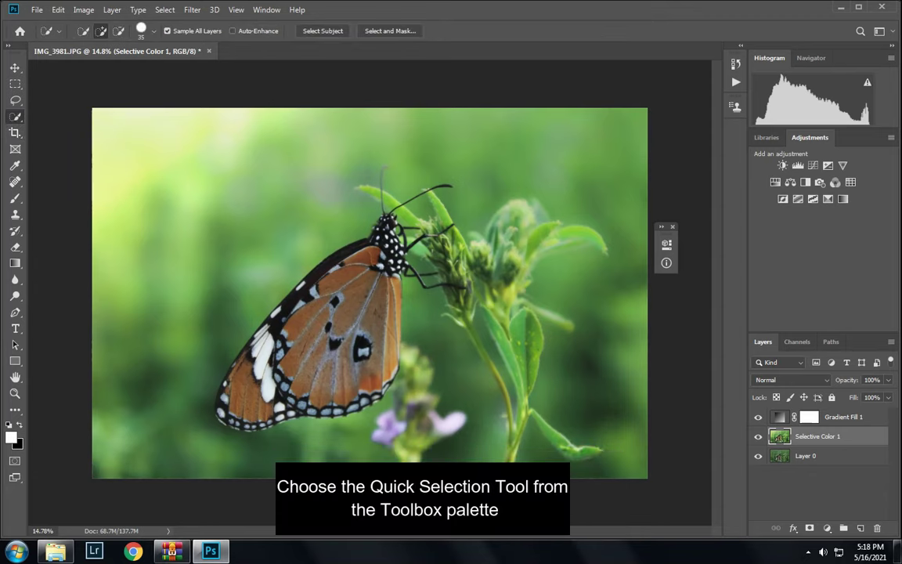
pyautogui.press(']')
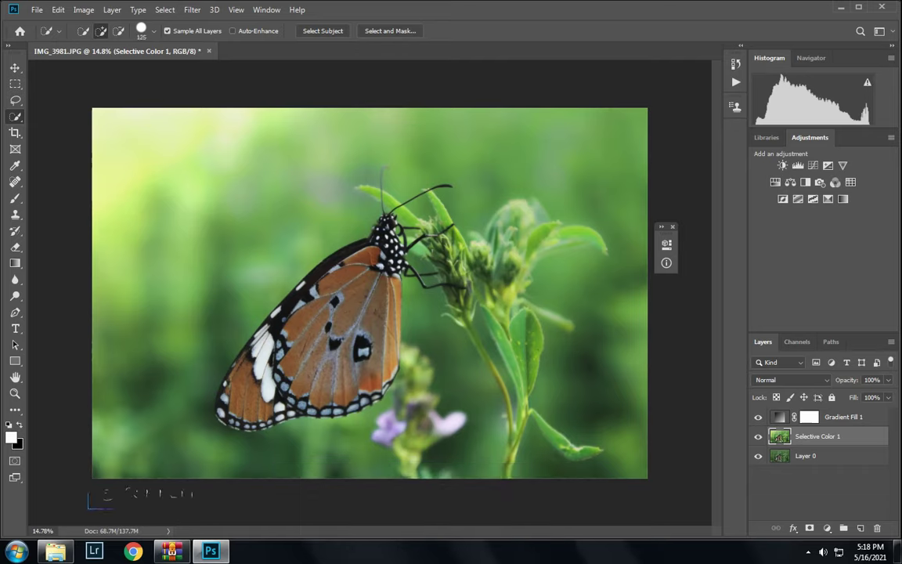
pyautogui.press(']')
pyautogui.press(']')
pyautogui.press(']')
pyautogui.moveTo(481, 235); pyautogui.dragTo(505, 207)
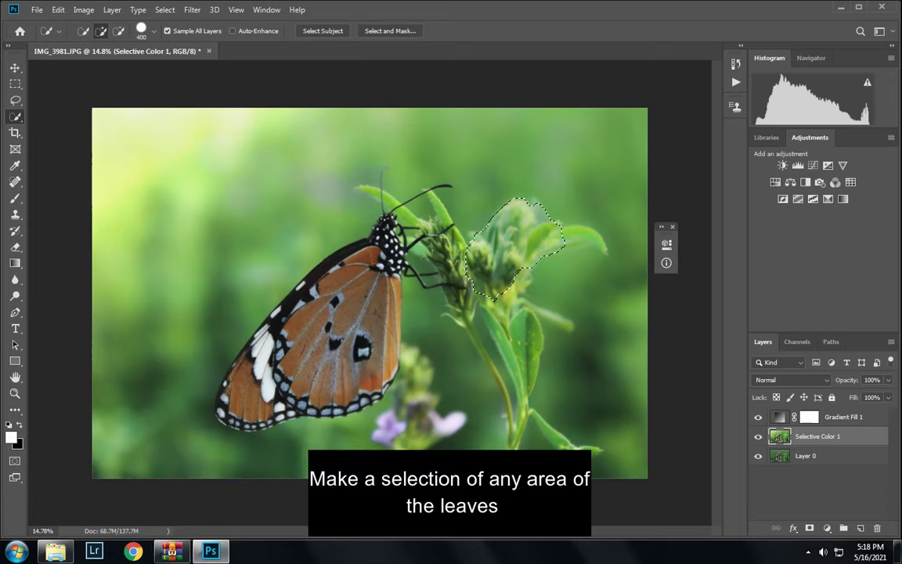
pyautogui.moveTo(552, 235); pyautogui.dragTo(579, 231)
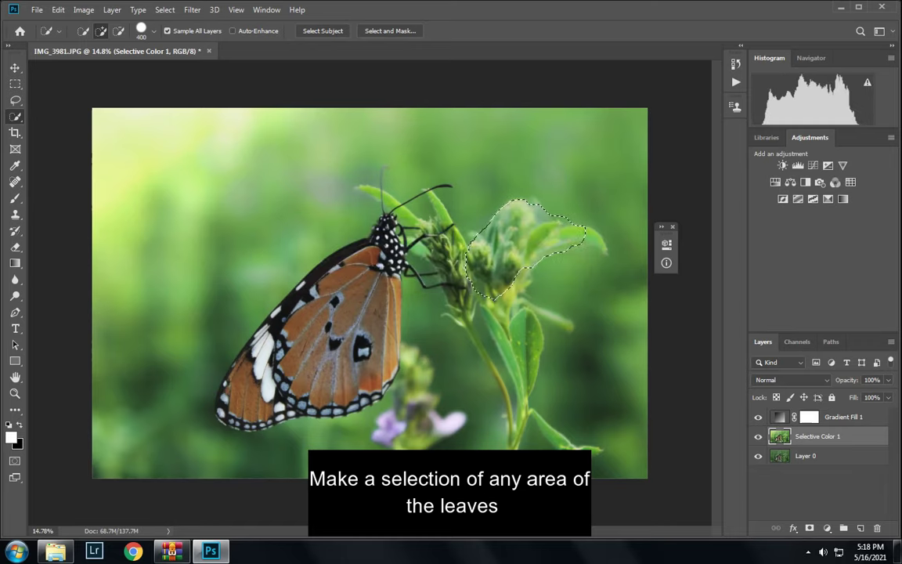
pyautogui.rightClick(507, 251)
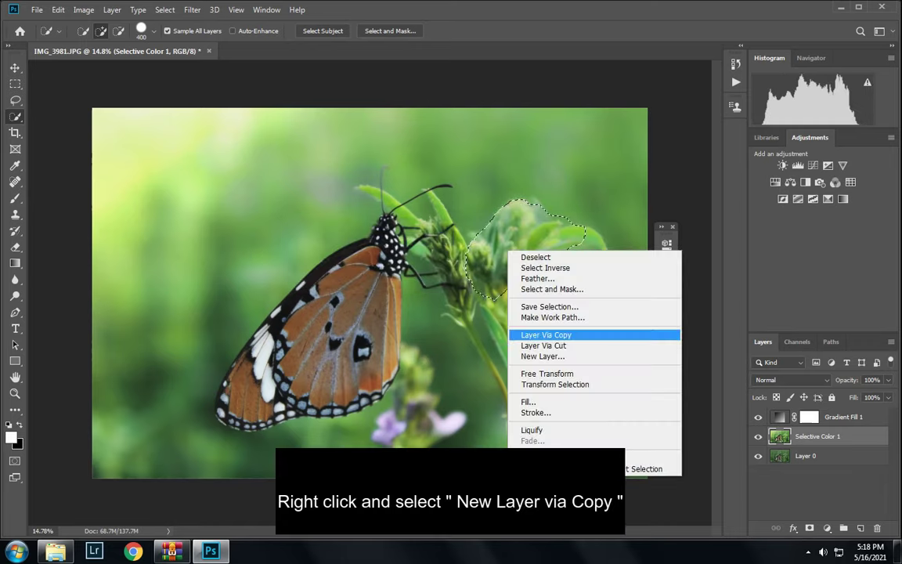
pyautogui.click(546, 334)
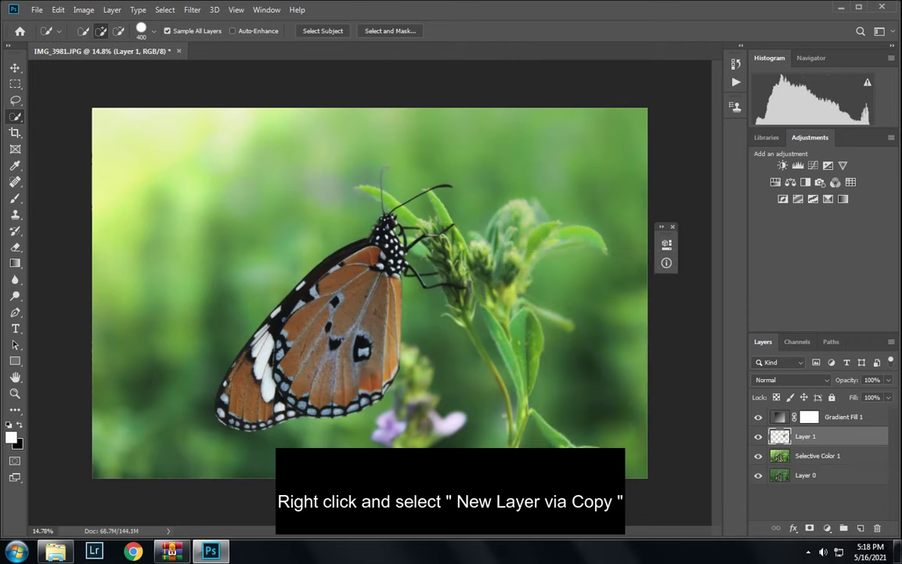
# - Scale Layer 1's leaves to about 431%, rotate them about 29°, and place them along the bottom
pyautogui.press('v')
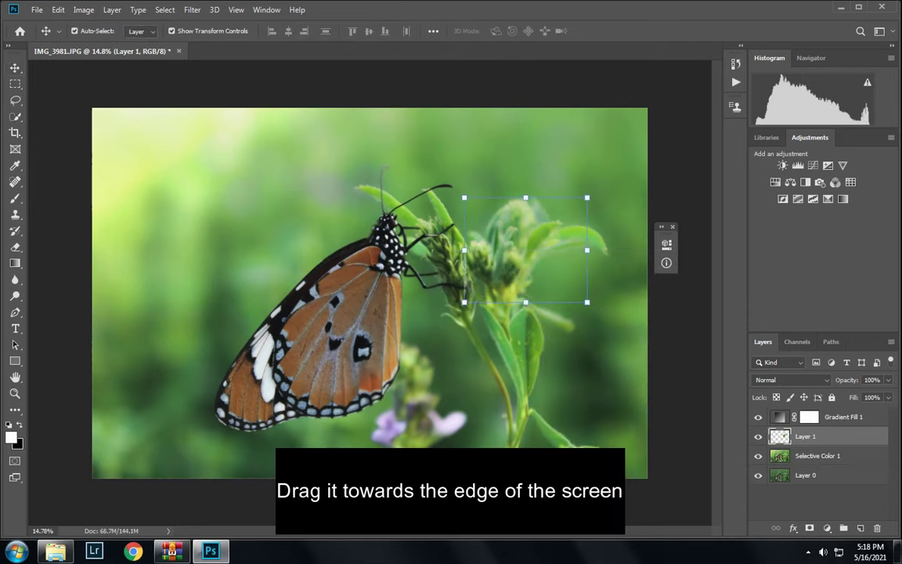
pyautogui.moveTo(464, 302); pyautogui.dragTo(352, 397)
pyautogui.moveTo(469, 297); pyautogui.dragTo(225, 310)
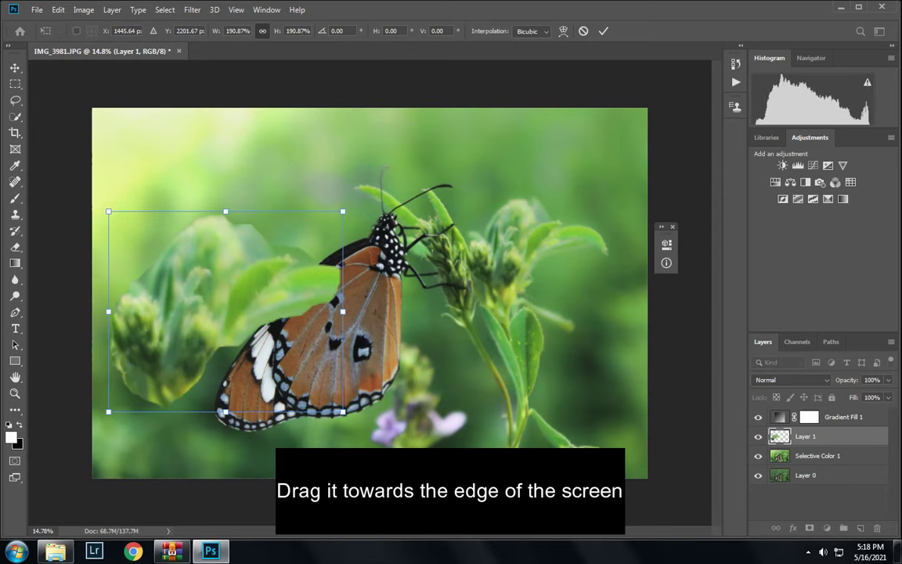
pyautogui.moveTo(343, 211); pyautogui.dragTo(448, 121)
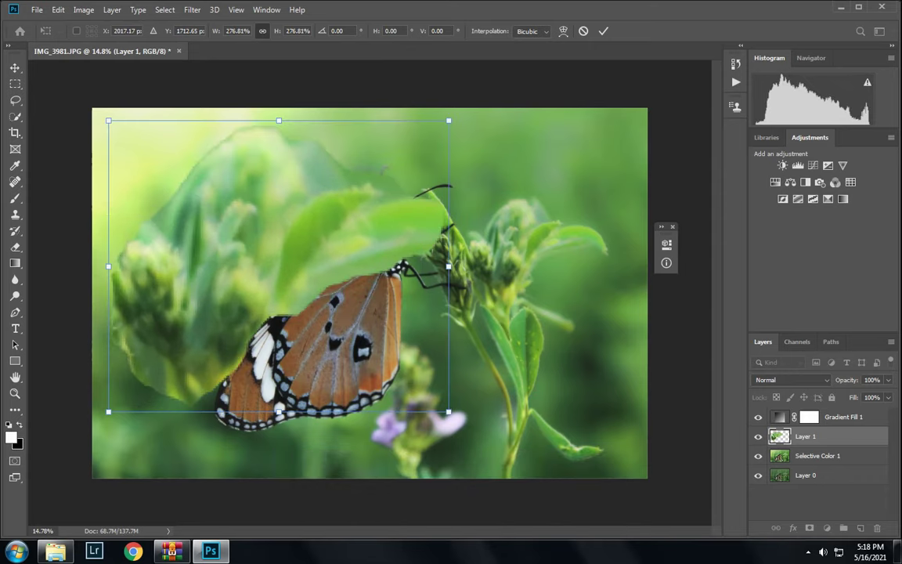
pyautogui.moveTo(462, 235); pyautogui.dragTo(282, 415)
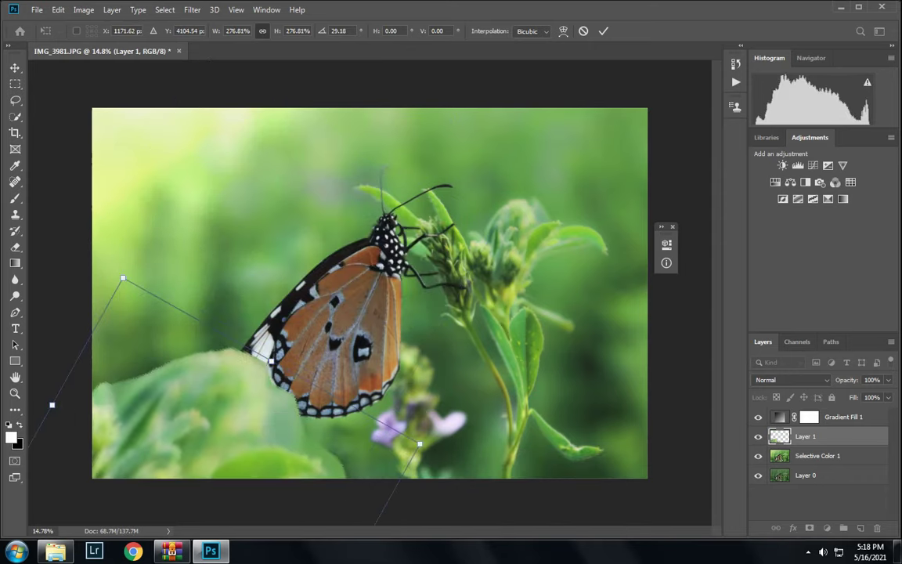
pyautogui.moveTo(420, 444)
pyautogui.mouseDown()
pyautogui.moveTo(440, 477)
pyautogui.moveTo(532, 458)
pyautogui.mouseUp()
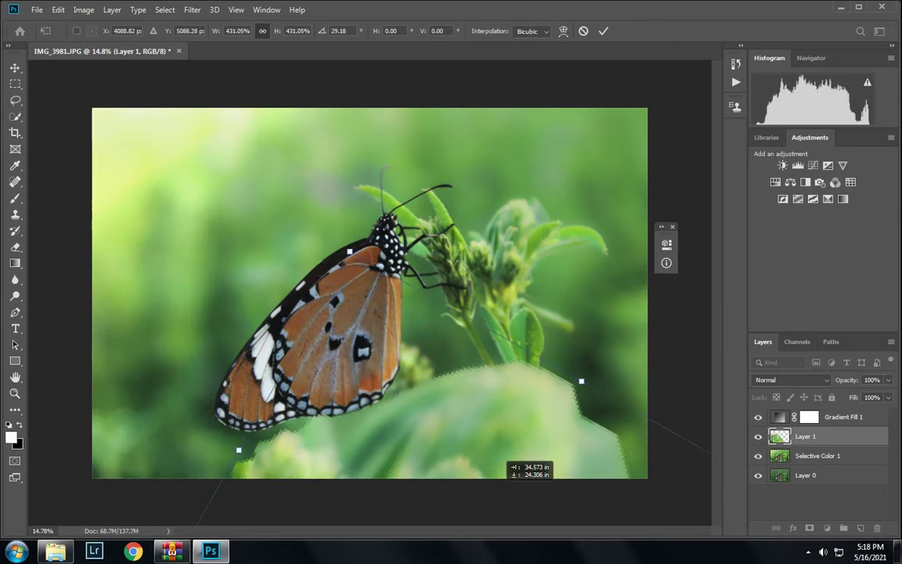
pyautogui.write('456')
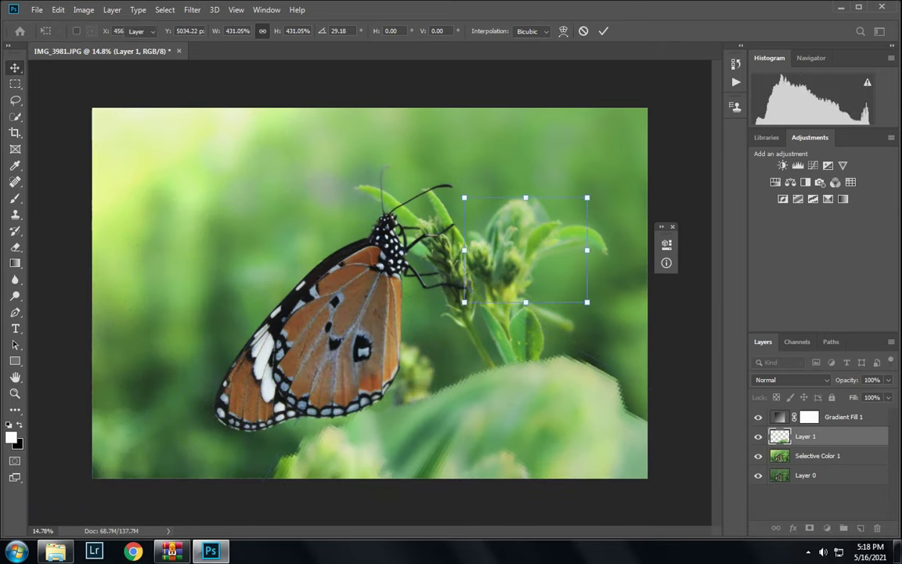
pyautogui.press('Return')
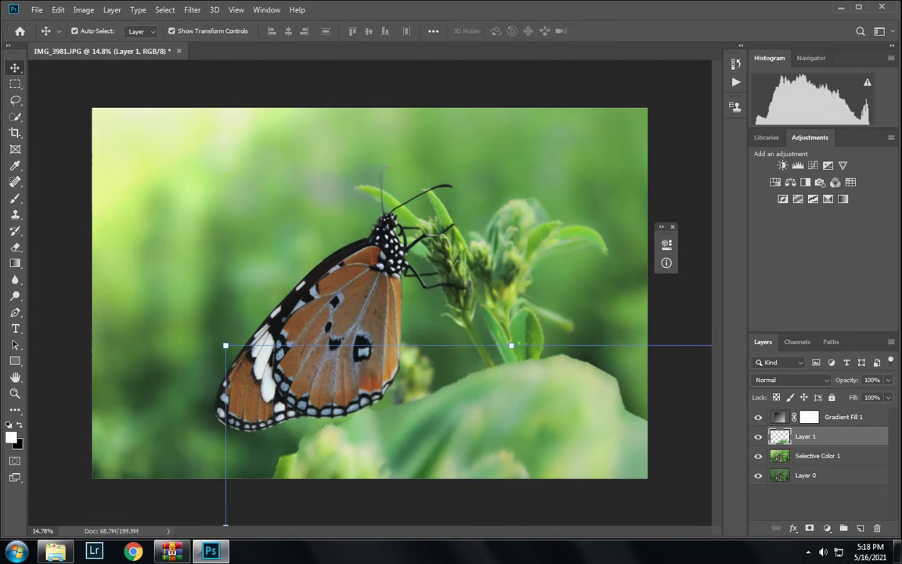
pyautogui.hotkey('alt', 't')
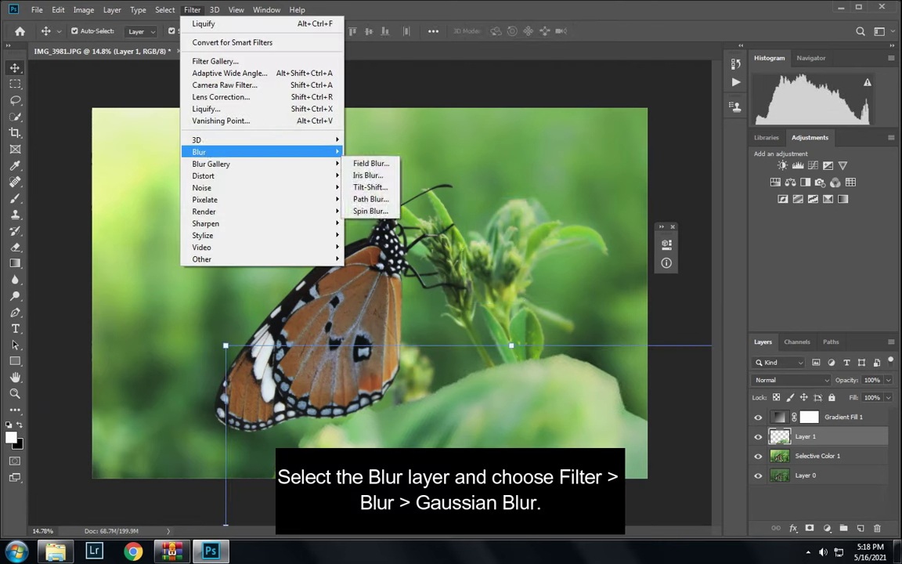
# - Apply a 447.3-pixel Gaussian Blur to the Layer 1 leaves
pyautogui.press('Return')
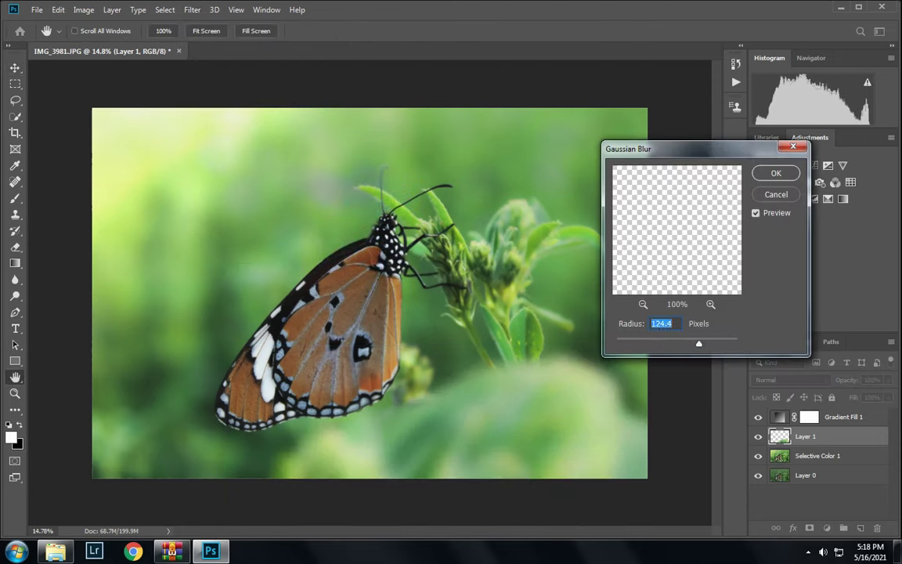
pyautogui.moveTo(699, 343); pyautogui.dragTo(727, 342)
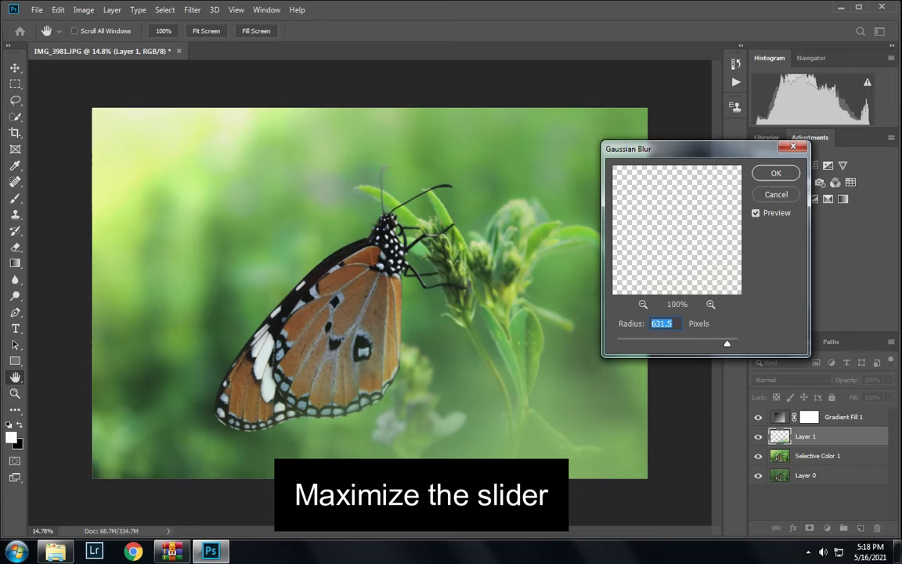
pyautogui.moveTo(726, 343); pyautogui.dragTo(720, 343)
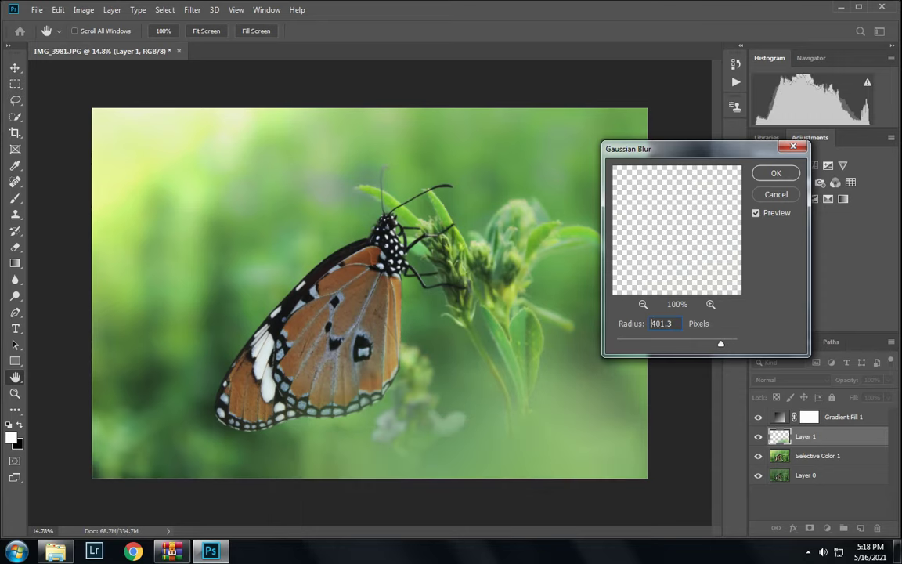
pyautogui.doubleClick(651, 323)
pyautogui.write('447.3')
pyautogui.press('Tab')
pyautogui.press('Return')
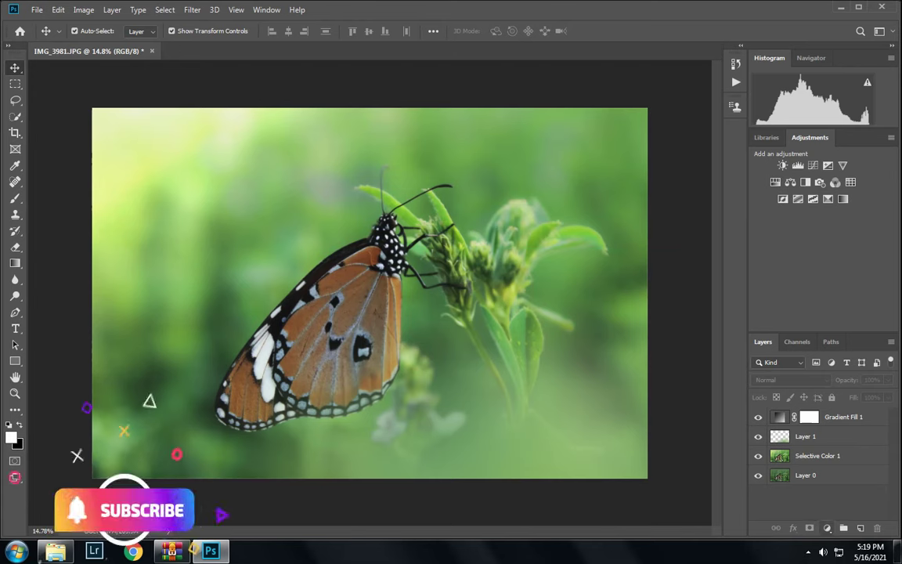
# - Add a Hue/Saturation layer shifting the Blues hue +20, then also select Gradient Fill 1 and Layer 1
pyautogui.click(827, 528)
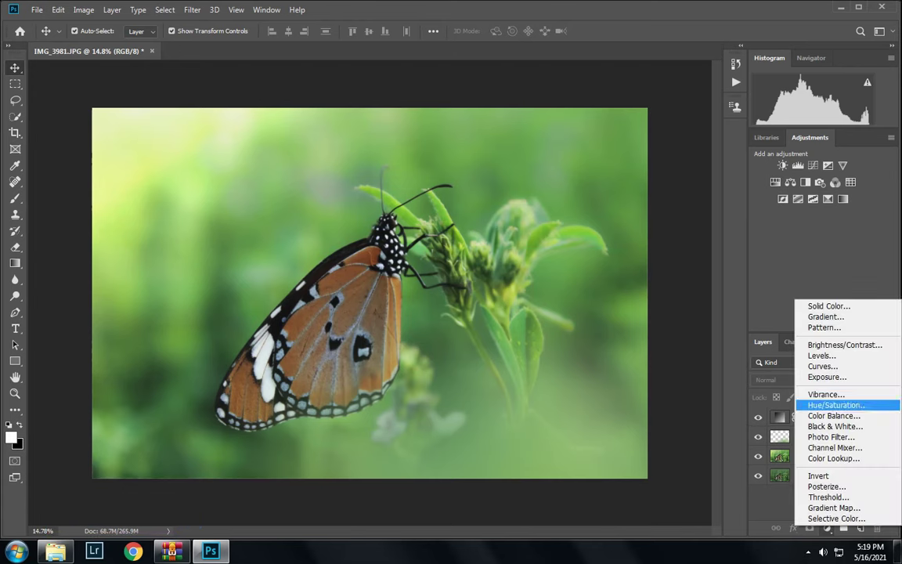
pyautogui.click(837, 405)
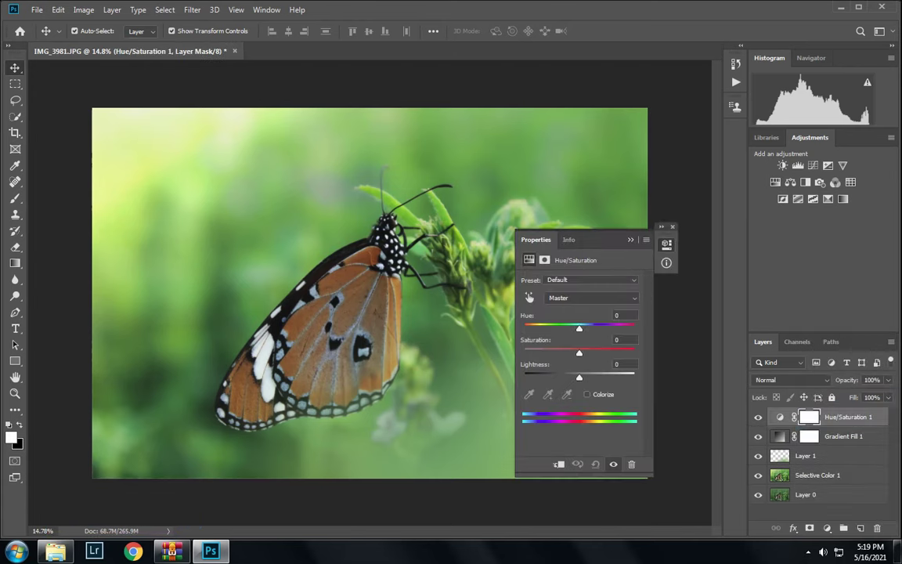
pyautogui.click(591, 297)
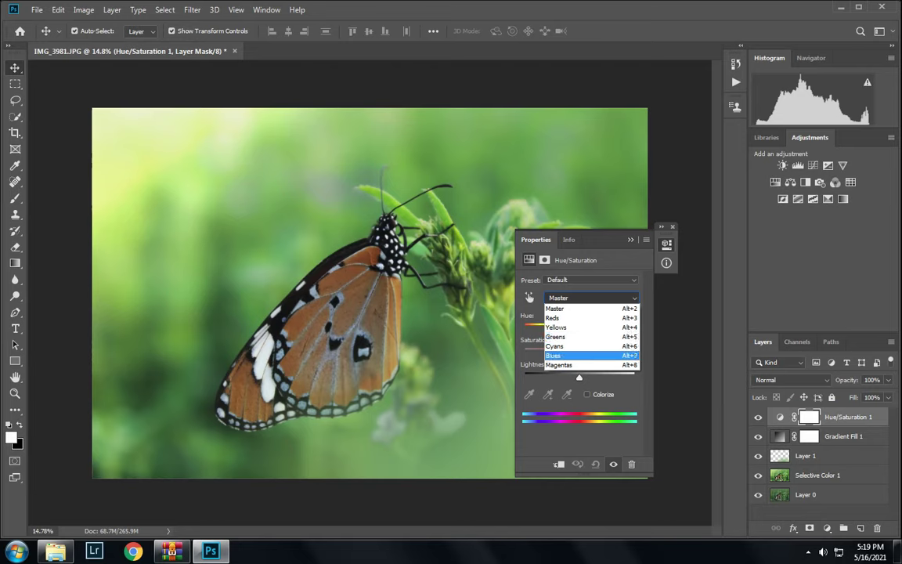
pyautogui.click(556, 355)
pyautogui.moveTo(579, 327); pyautogui.dragTo(590, 327)
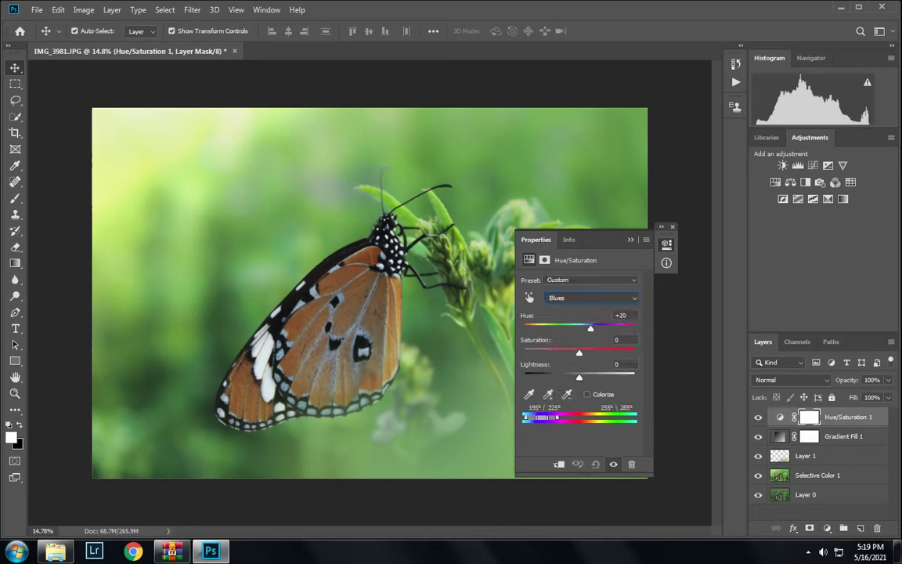
pyautogui.click(666, 243)
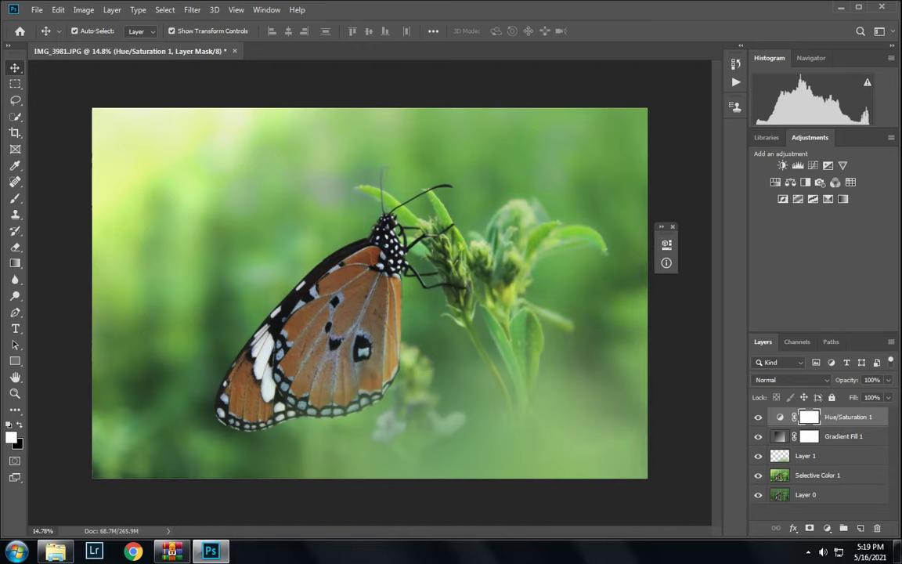
pyautogui.keyDown('shift'); pyautogui.click(843, 436); pyautogui.keyUp('shift')
pyautogui.keyDown('shift'); pyautogui.click(805, 454); pyautogui.keyUp('shift')
# - Group the edit layers, including Selective Color 1, into Group 1 and hide it to show the original photo
pyautogui.keyDown('shift'); pyautogui.click(817, 475); pyautogui.keyUp('shift')
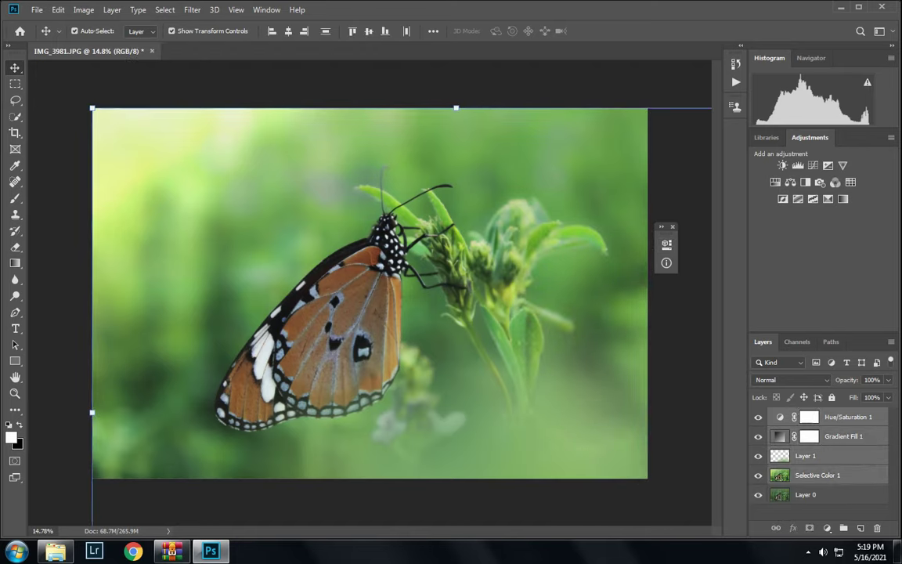
pyautogui.hotkey('ctrl', 'g')
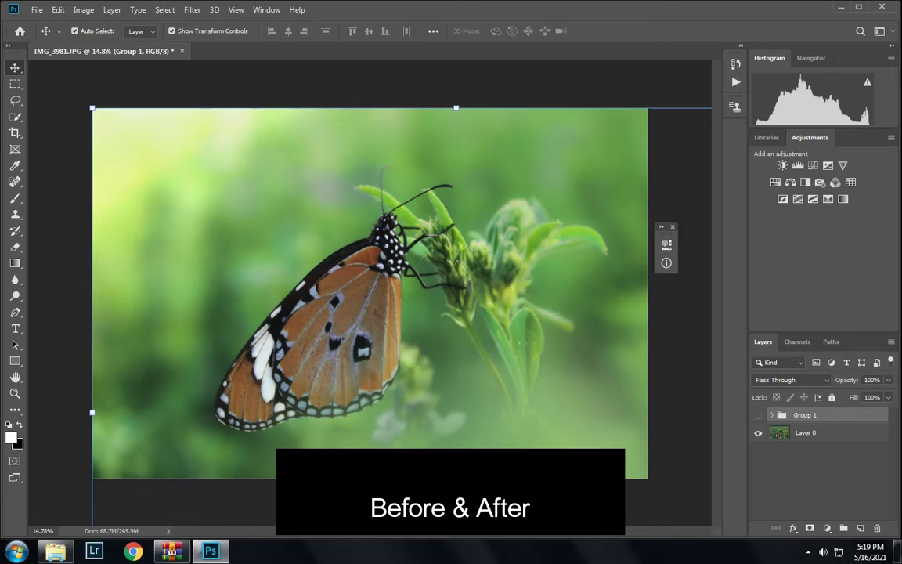
pyautogui.hotkey('ctrl', ',')
pyautogui.hotkey('ctrl', ',')
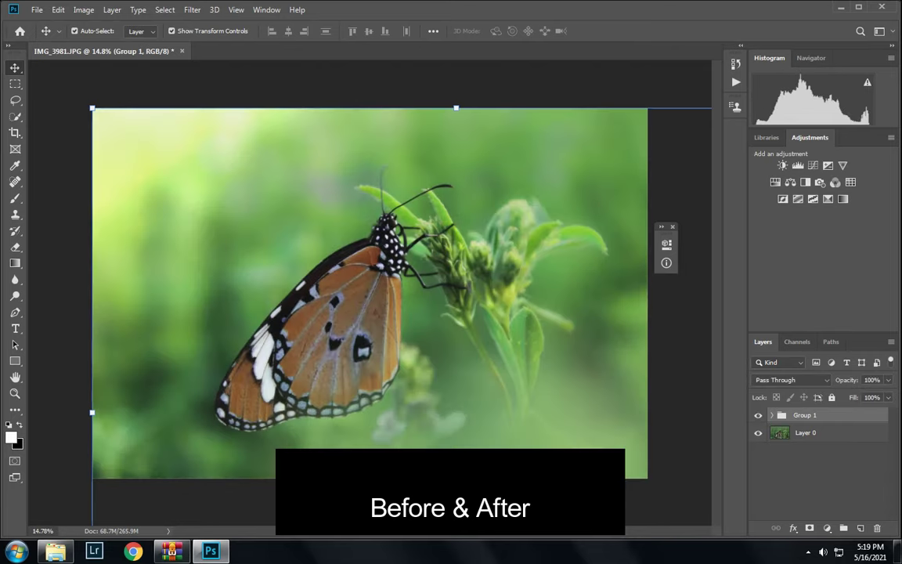